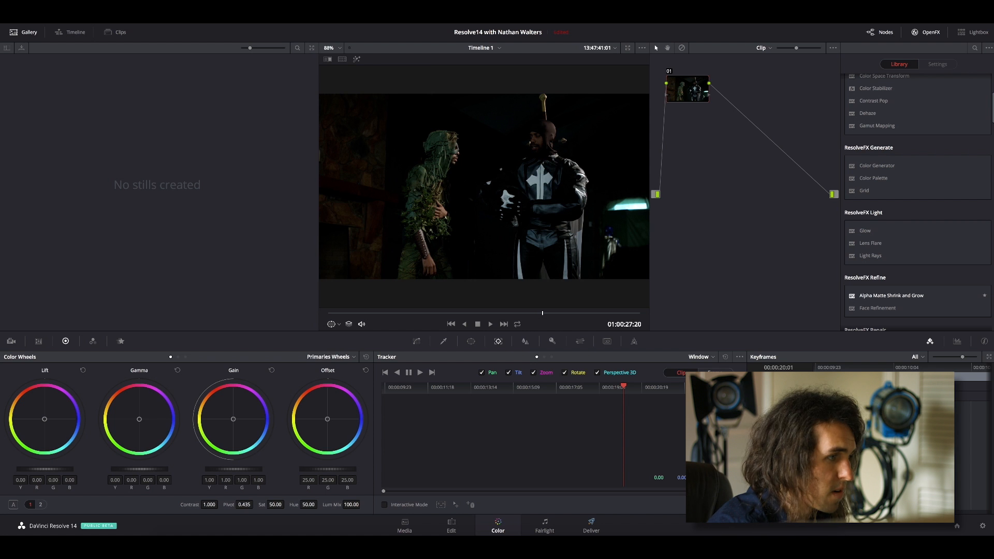
Open clip 06 on the Color page, move one frame into it, and hide the clip thumbnails and OpenFX library.
left_click(487, 522)
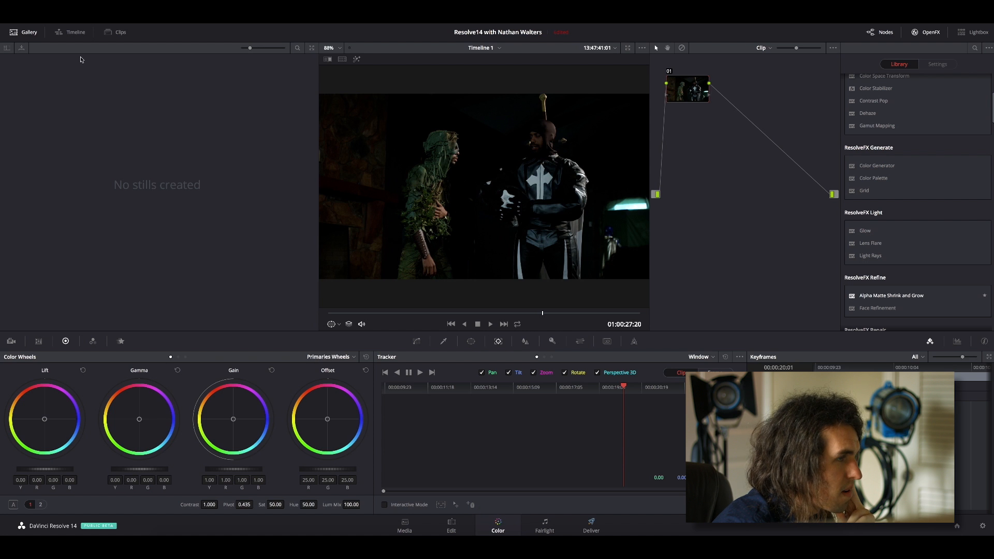
left_click(117, 32)
left_click(348, 309)
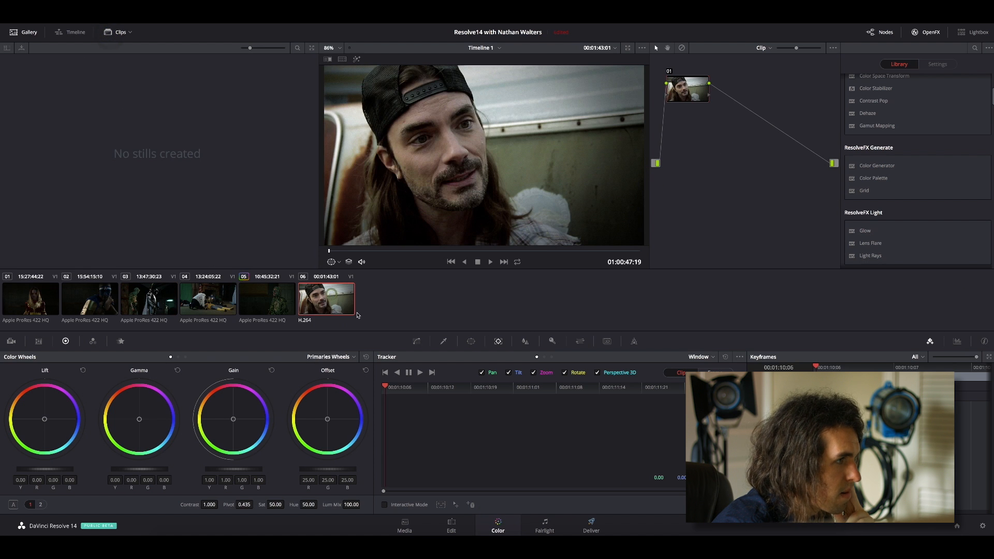
left_click(392, 387)
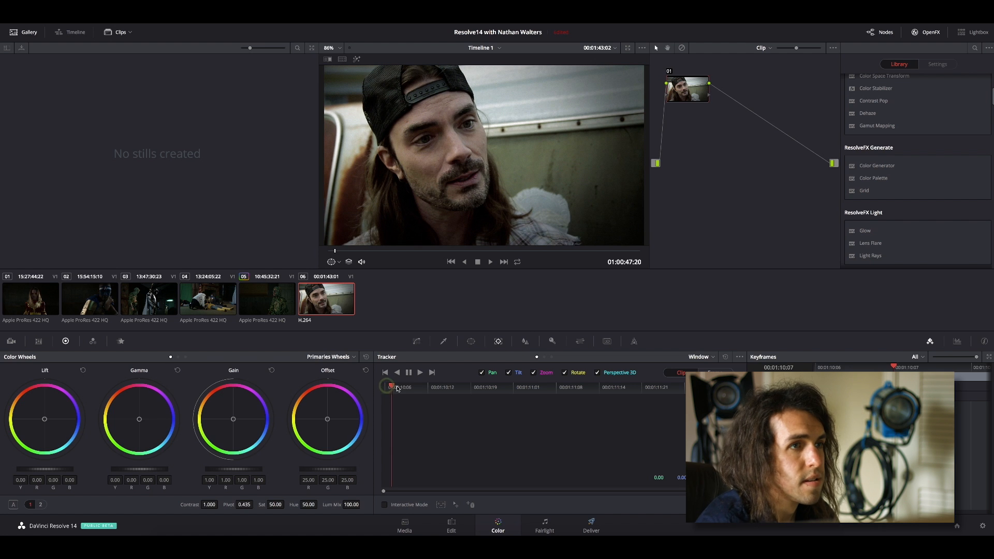
left_click(122, 33)
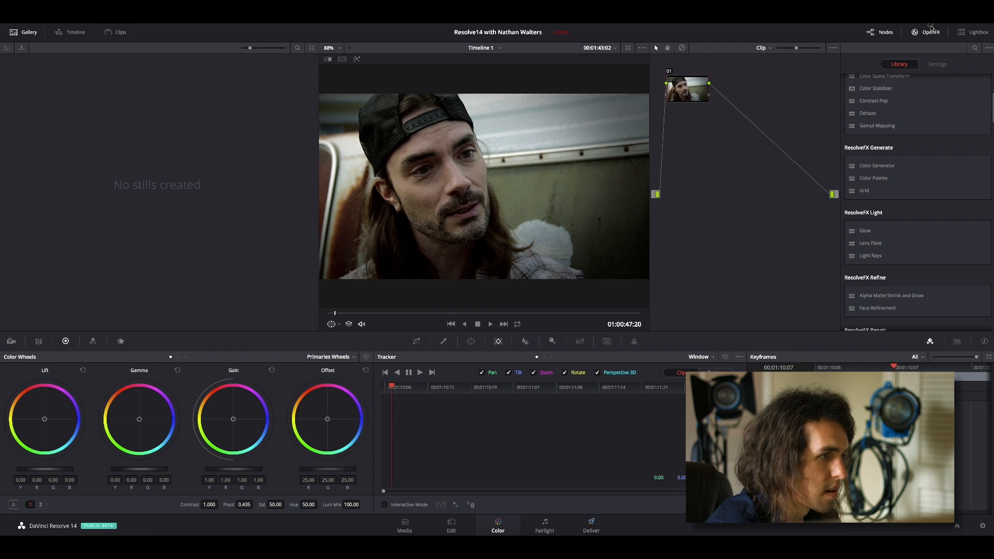
left_click(926, 32)
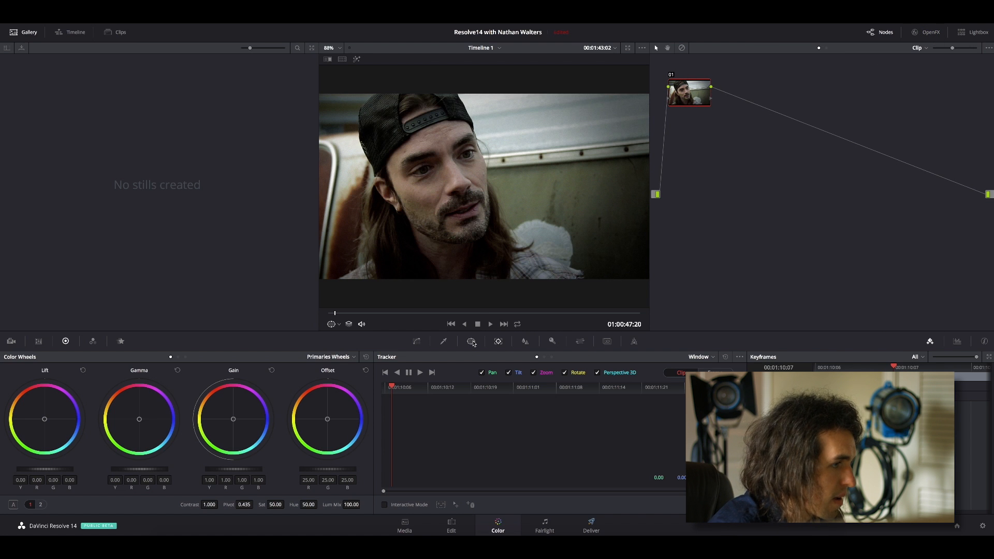
Add a circle window fitted over the man's face, with size about 43.63, pan 47.21, rotation -18.82 and softness 3.86.
left_click(471, 341)
left_click(391, 415)
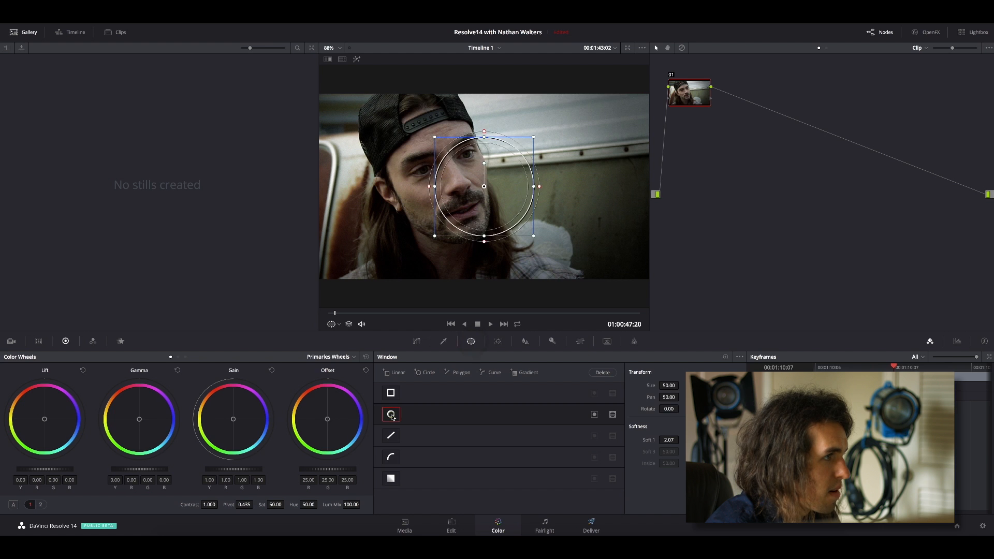
left_click_drag(507, 198, 449, 177)
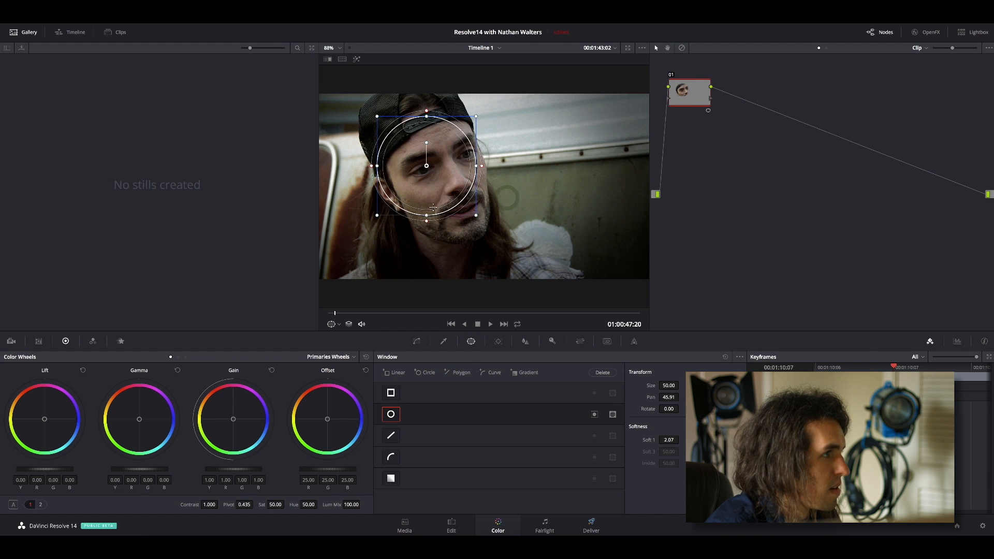
left_click_drag(426, 215, 426, 238)
left_click_drag(377, 167, 383, 166)
left_click_drag(404, 116, 453, 164)
mouse_move(415, 110)
left_mouse_down()
mouse_move(410, 104)
mouse_move(421, 110)
left_mouse_up()
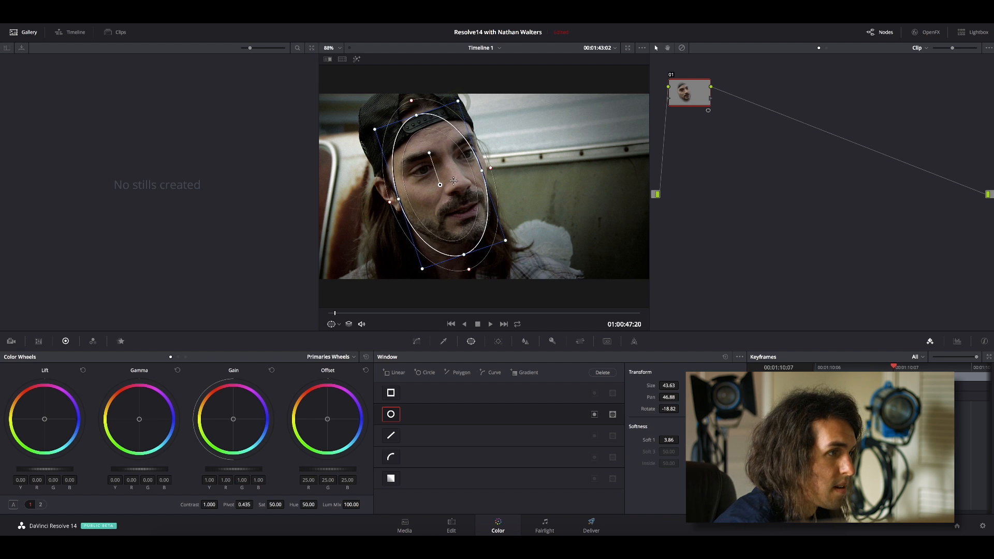
left_click_drag(453, 180, 458, 176)
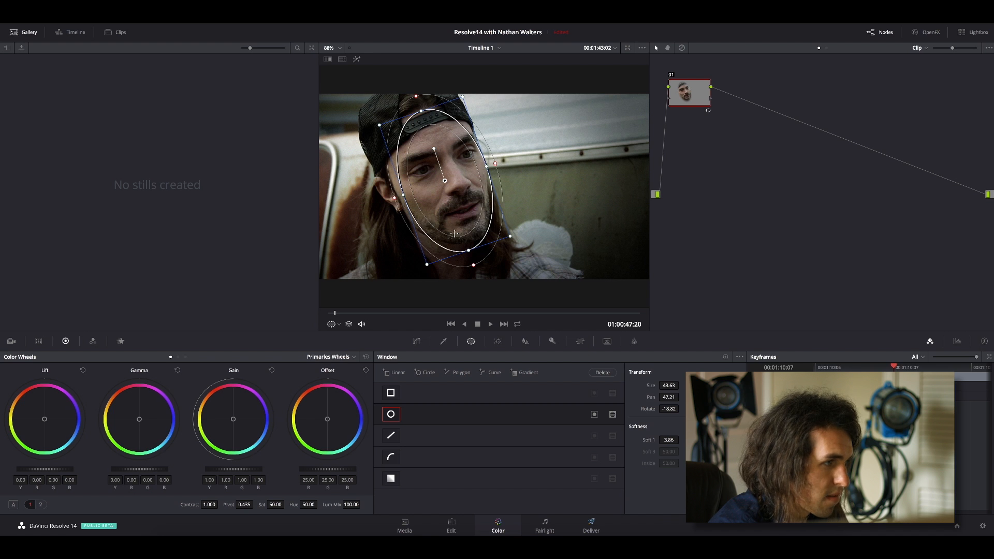
Track the face window forward to the end of the clip.
left_click(498, 341)
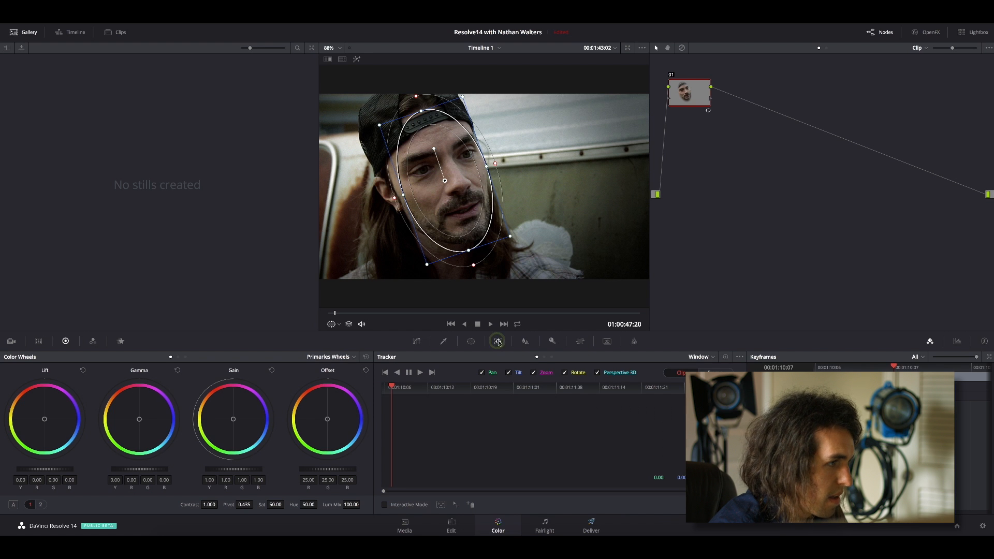
left_click(419, 372)
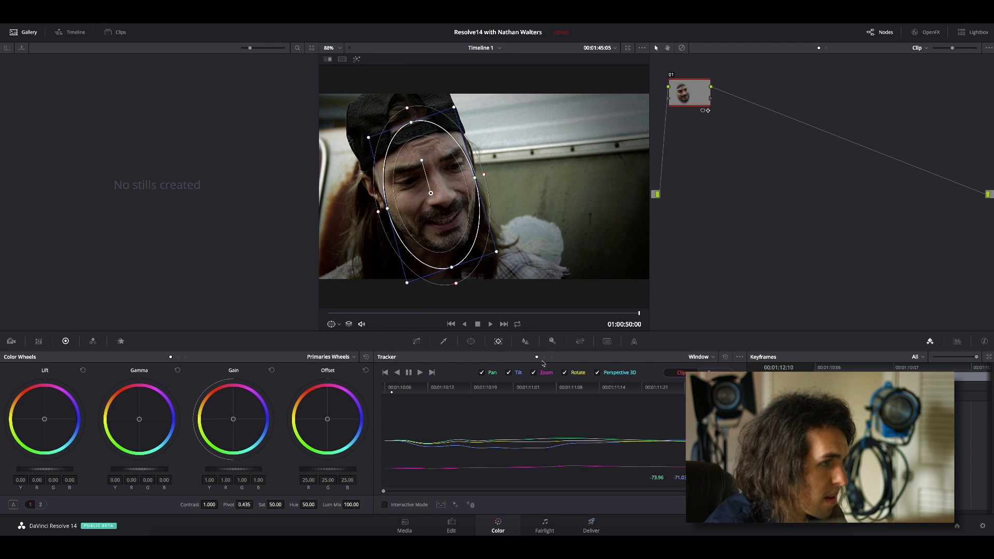
Return to the clip's early frame, set the linked blur radius to 0.58, and compare with the node disabled and enabled.
left_click(526, 341)
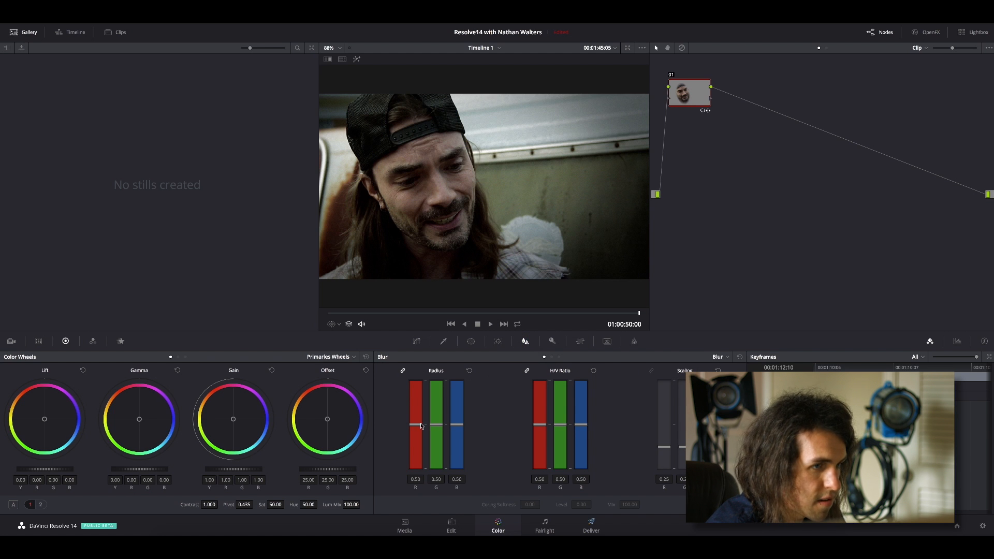
left_click(841, 367)
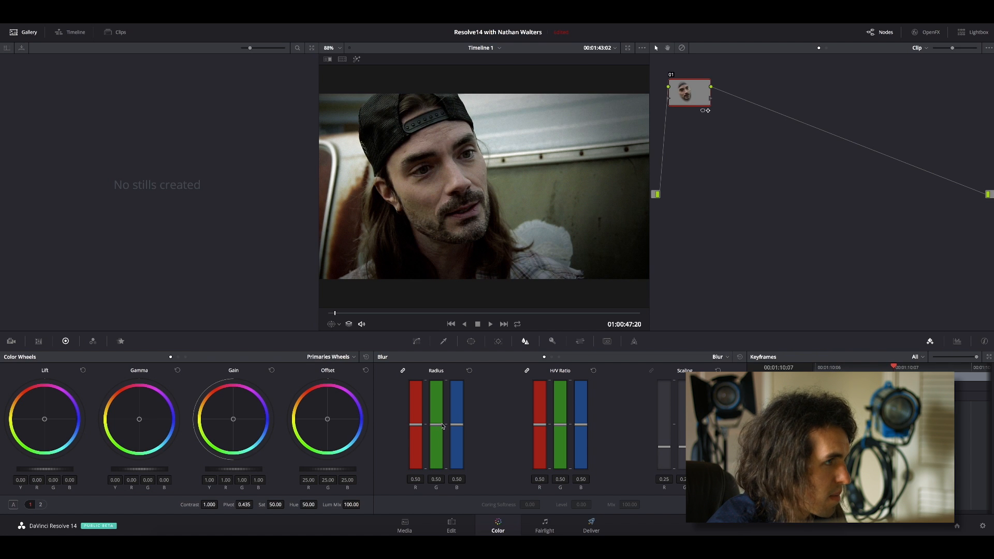
mouse_move(439, 426)
left_mouse_down()
mouse_move(427, 376)
mouse_move(428, 472)
mouse_move(430, 376)
mouse_move(429, 428)
mouse_move(429, 419)
left_mouse_up()
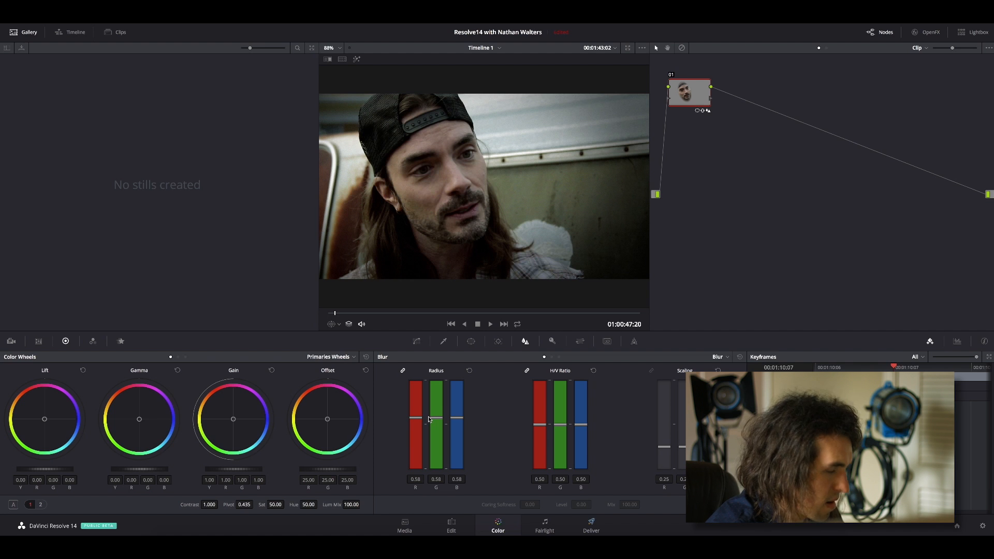
key("super+d")
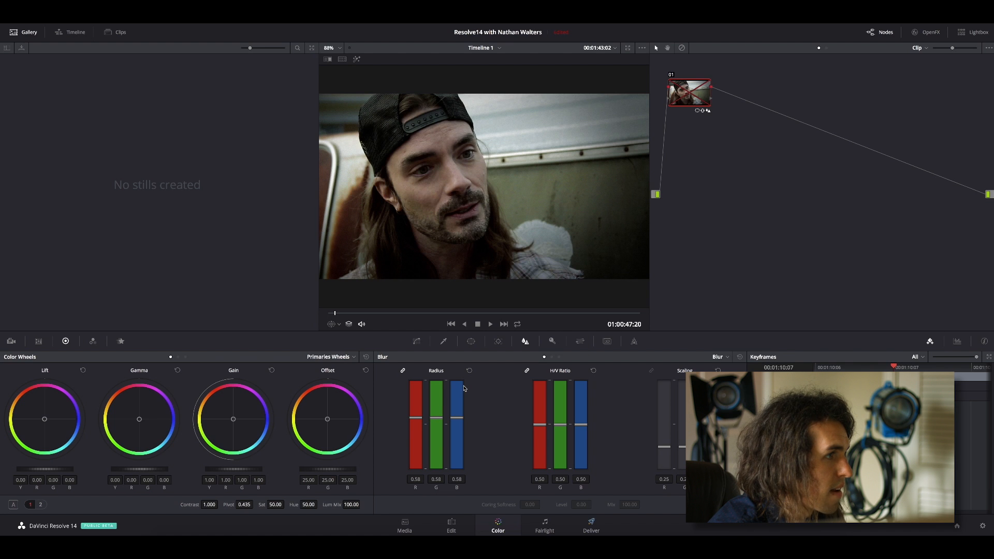
key("super+d")
key("super+d")
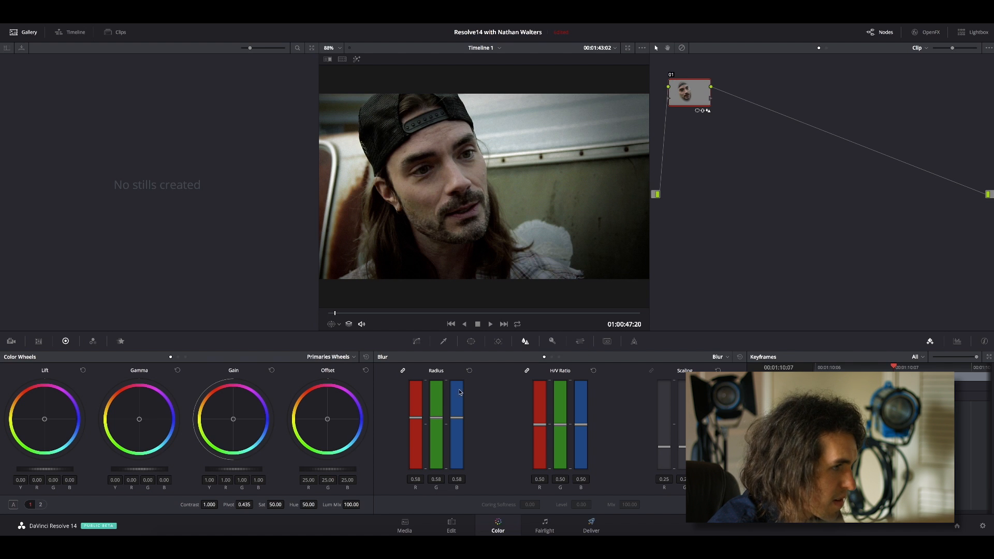
Raise the linked blur radius to 0.70 and toggle the node to compare the softened face with the original.
left_click_drag(439, 418, 439, 406)
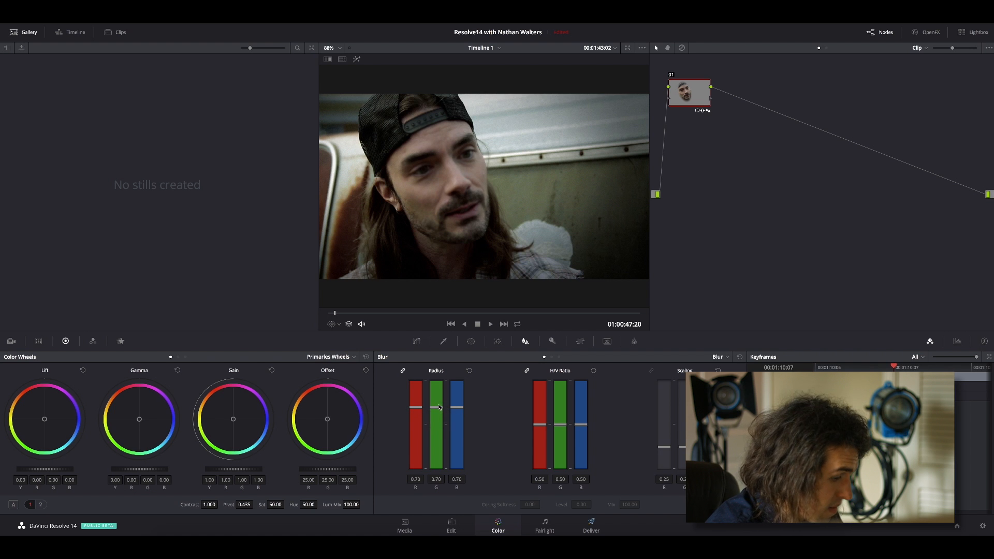
key("super+d")
key("super+d")
key("super+d")
key("super+d")
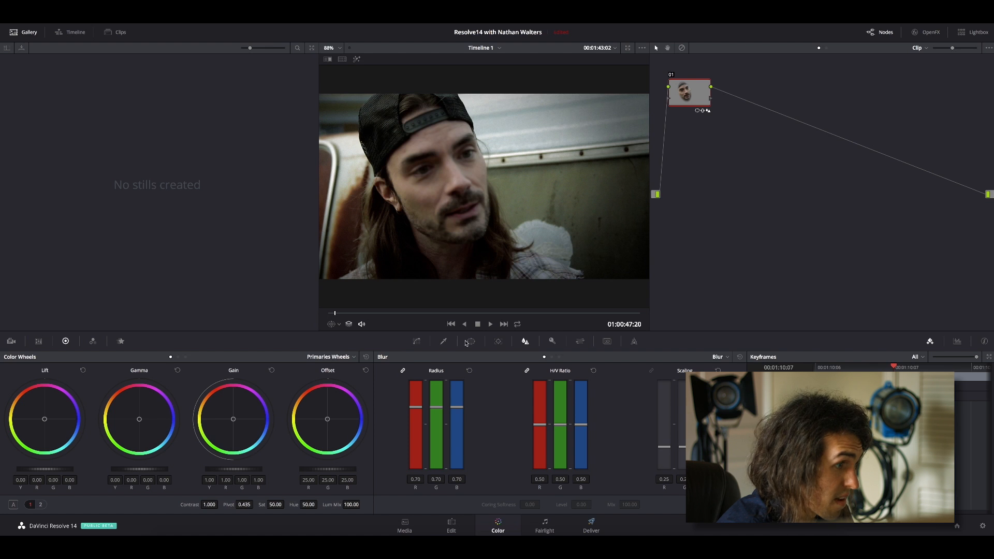
Add a second circle window over the man's right eye, with size about 17.42, pan 45.58 and rotation -20.23.
left_click(472, 342)
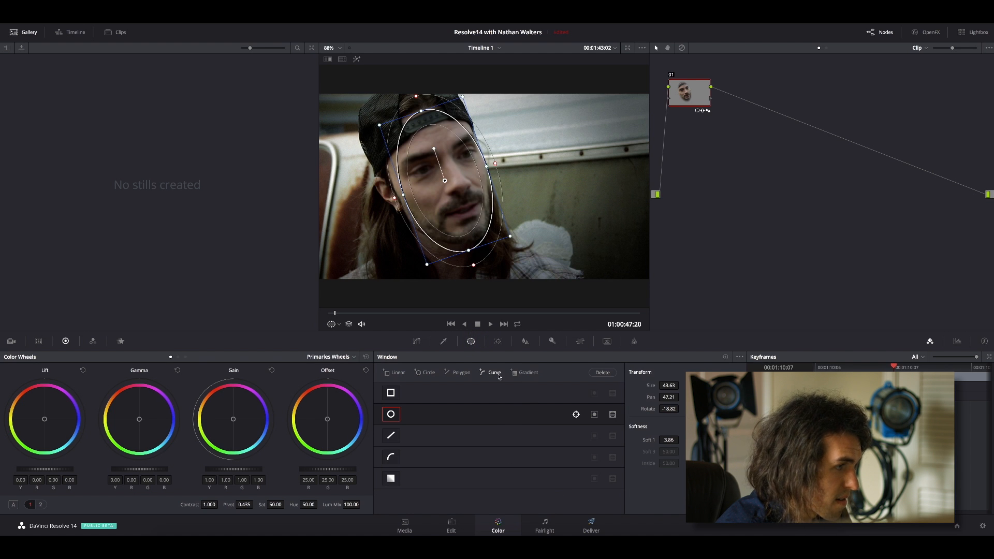
left_click(424, 373)
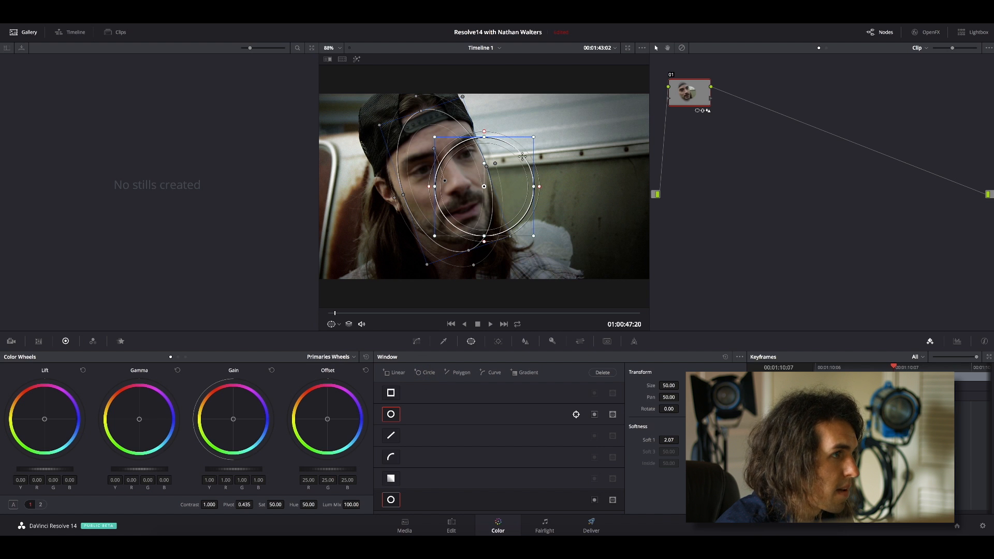
left_click_drag(483, 138, 426, 165)
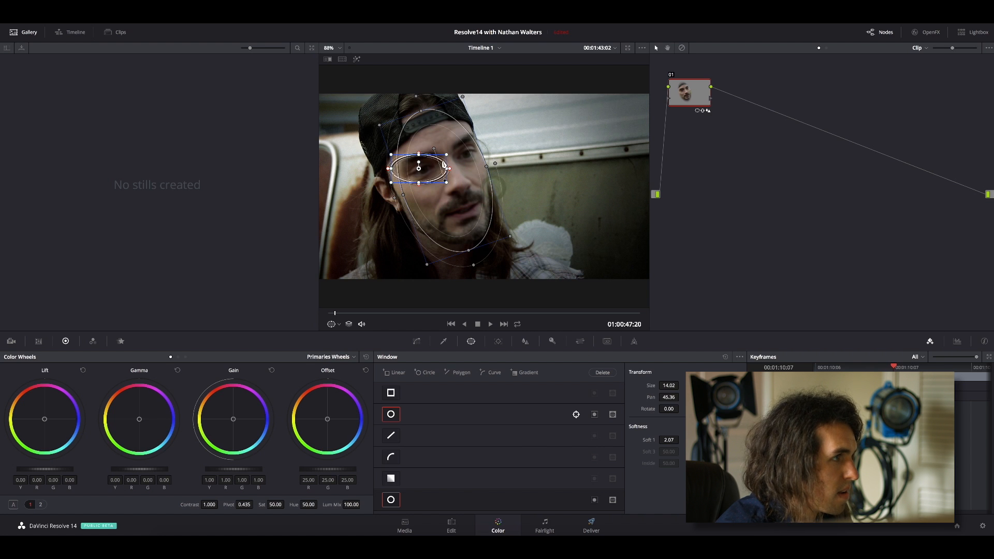
mouse_move(418, 160)
left_mouse_down()
mouse_move(443, 150)
mouse_move(422, 174)
left_mouse_up()
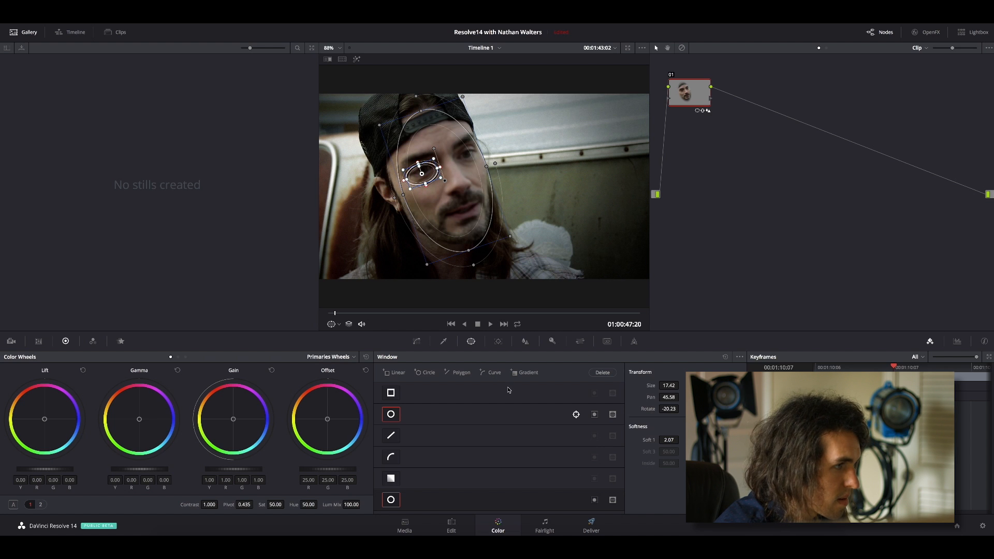
Make the eye window a mask that cuts out of the face window, nudge it slightly upward, and hide the window outlines.
left_click(498, 340)
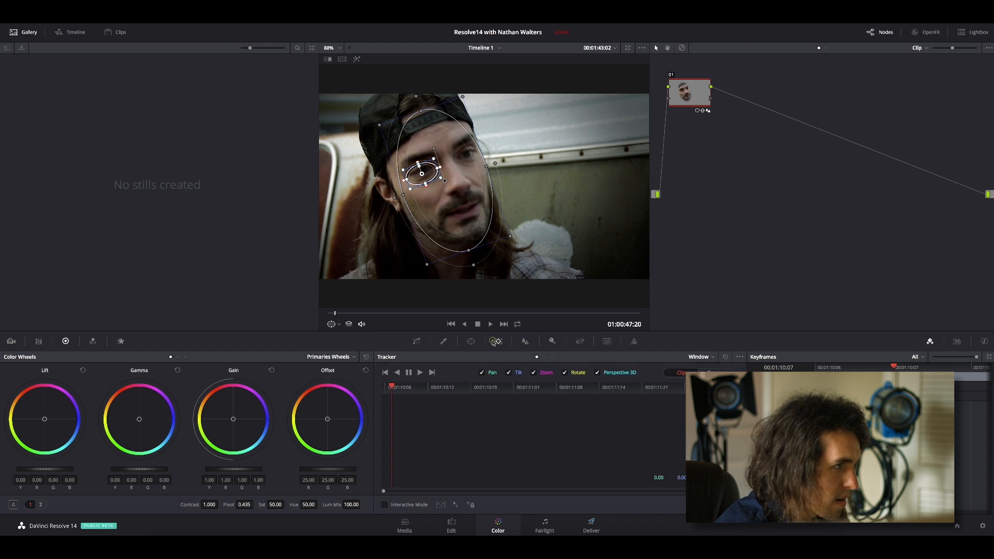
left_click(468, 342)
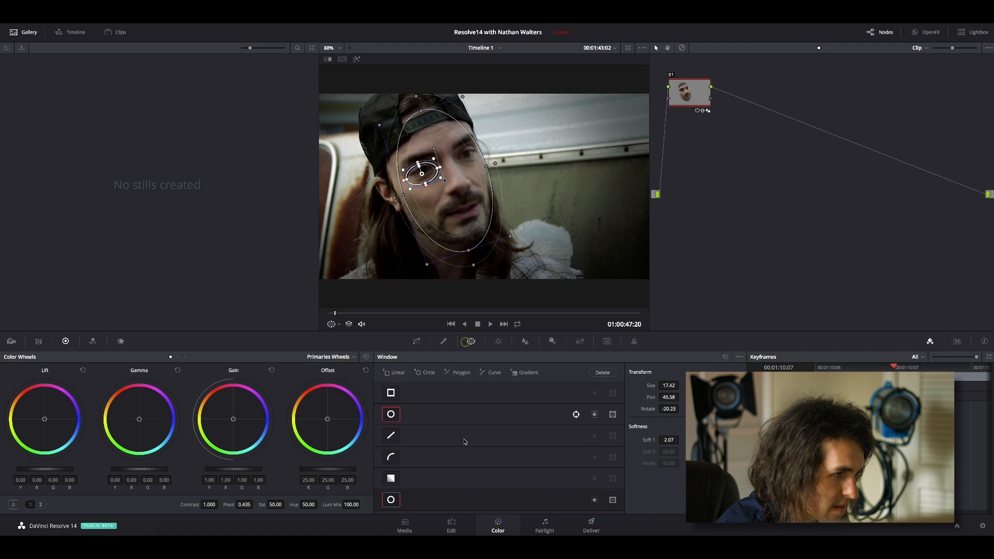
left_click(594, 499)
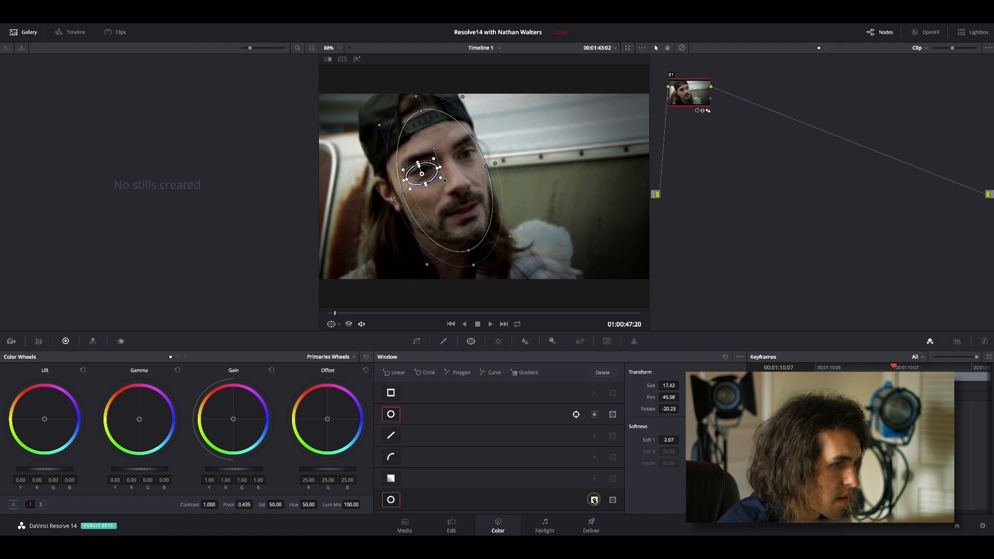
left_click(594, 499)
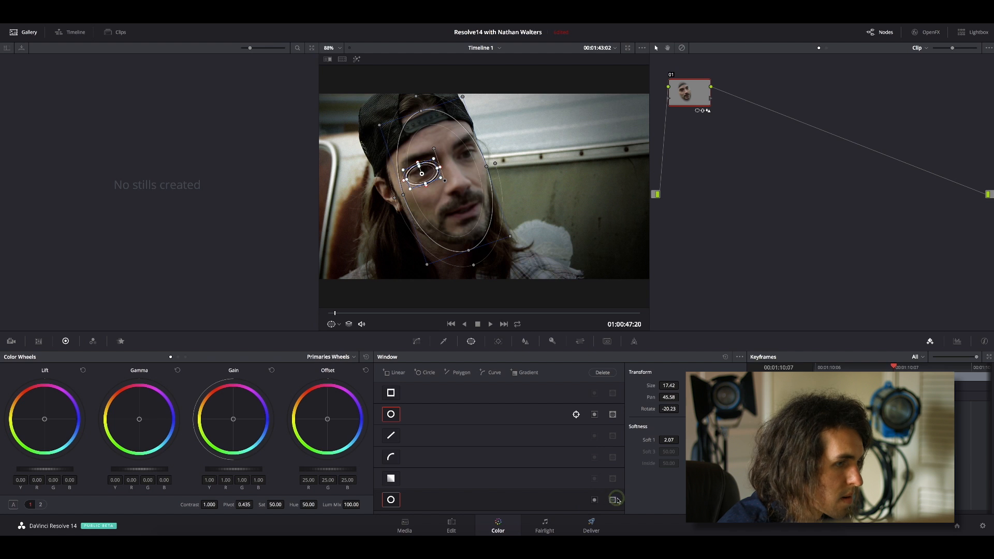
left_click(612, 500)
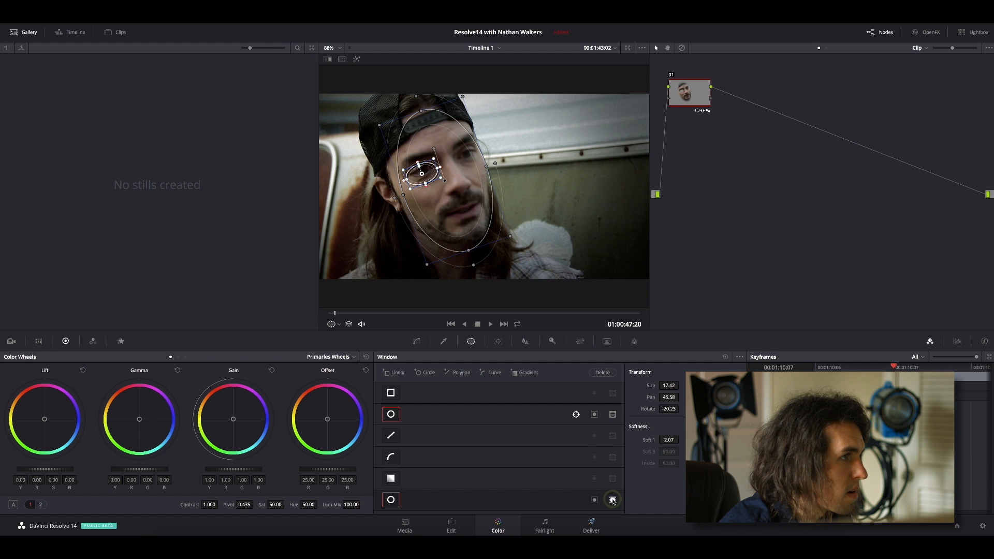
left_click_drag(428, 170, 428, 168)
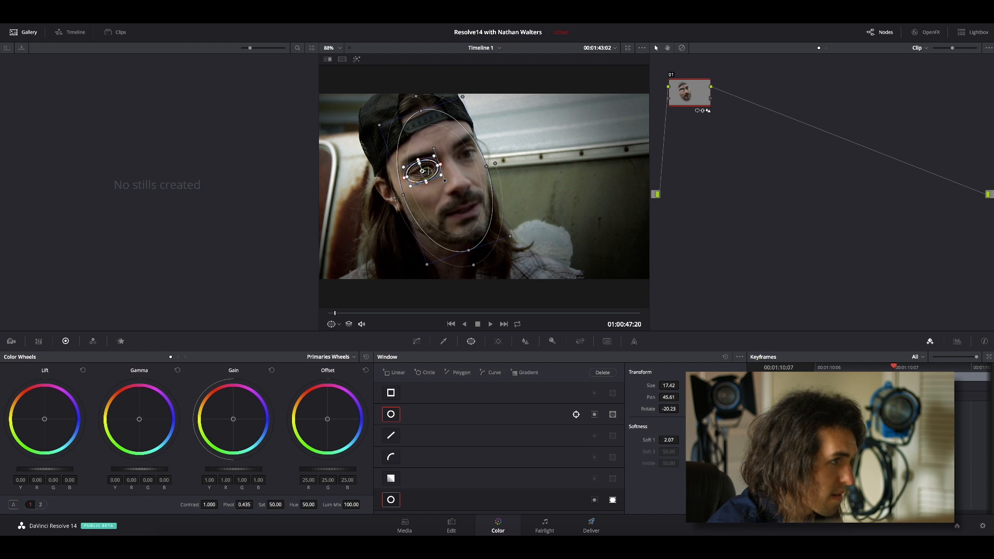
left_click(332, 324)
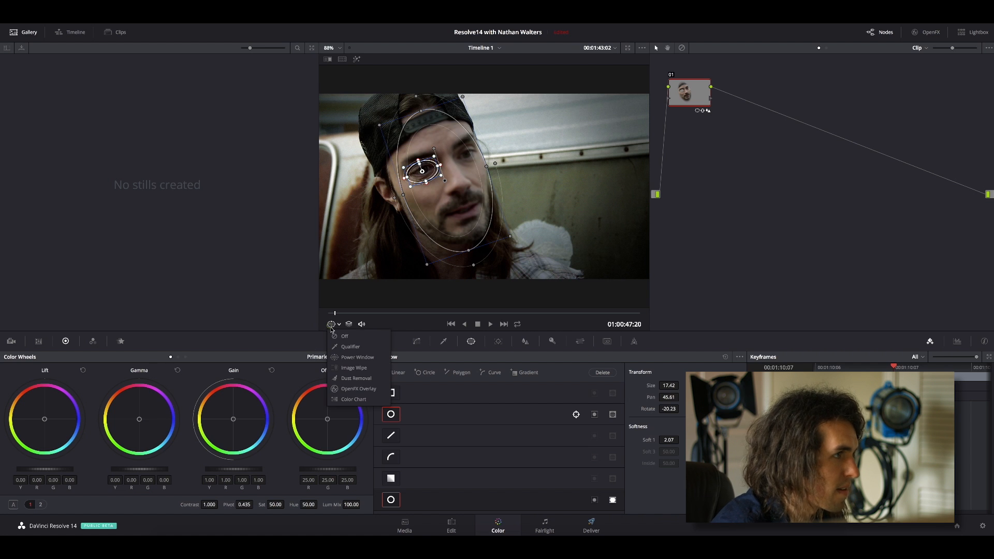
left_click(336, 335)
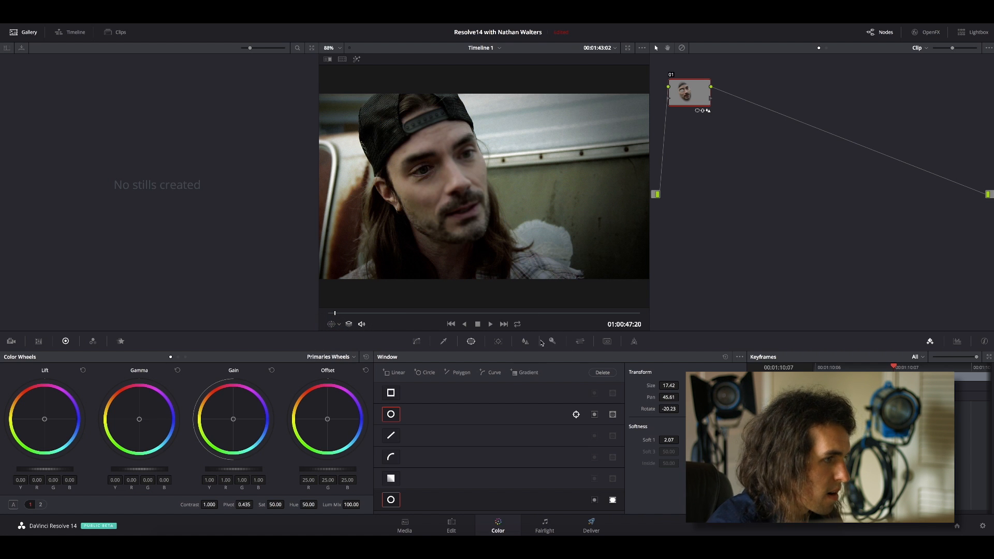
Track the eye window forward to the end of the clip and widen its softness to about 5.09.
left_click(497, 341)
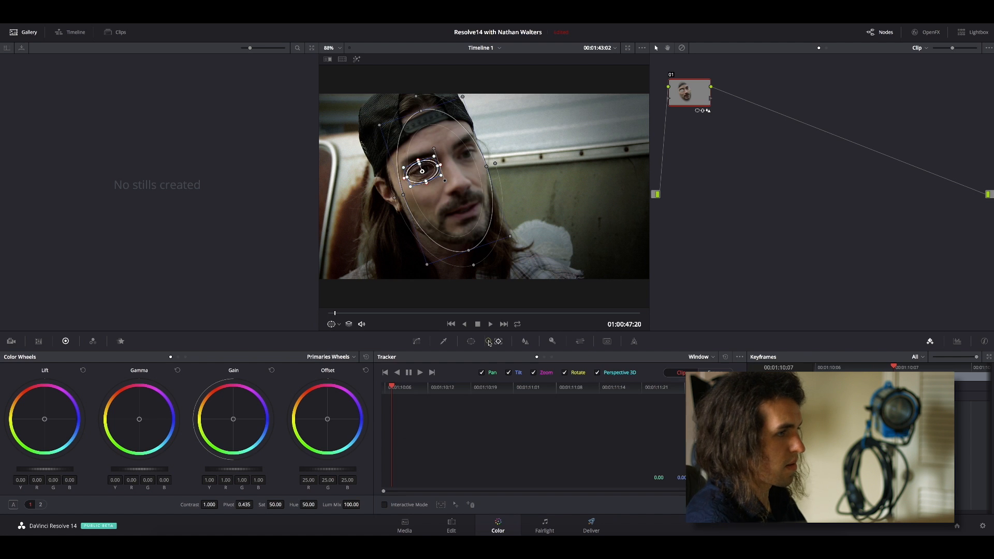
left_click(420, 372)
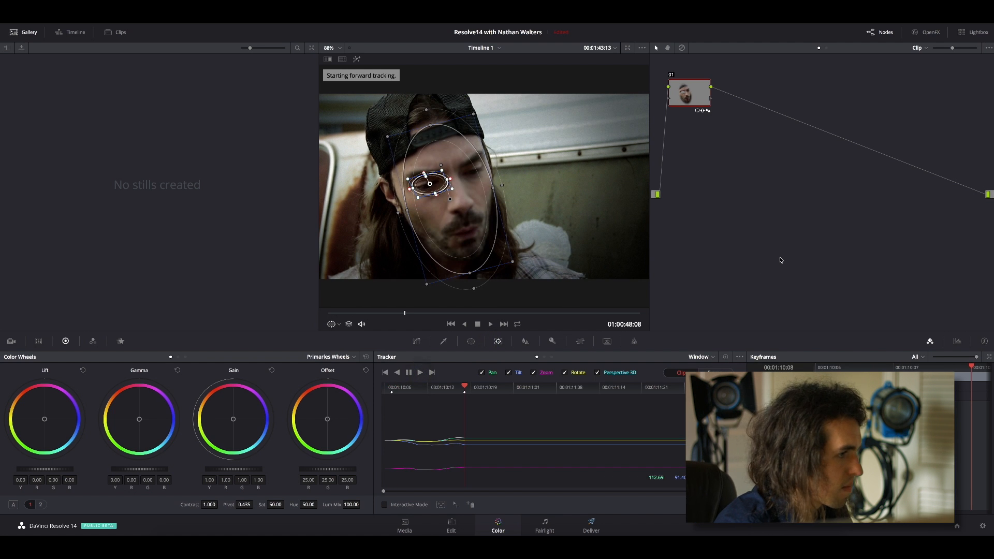
left_click(420, 372)
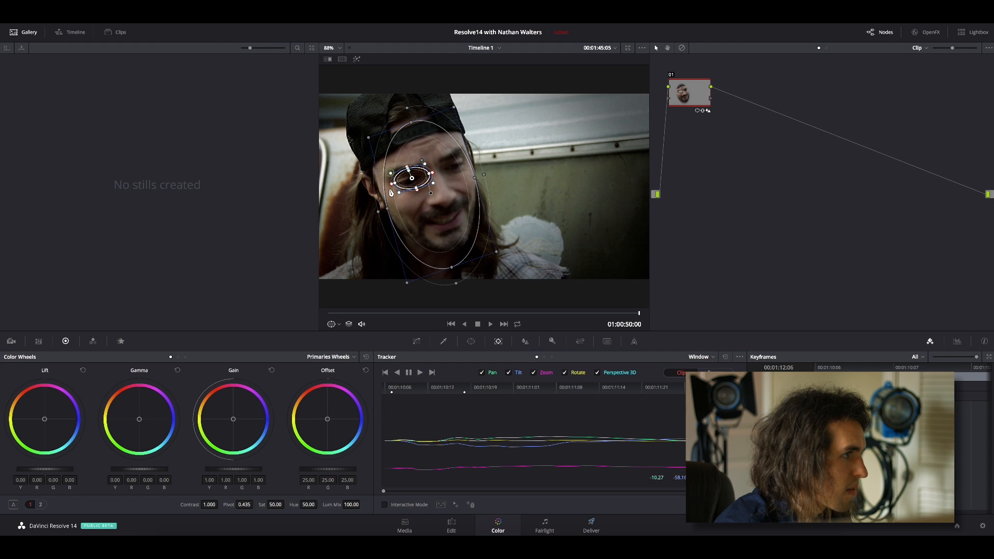
left_click_drag(391, 184, 386, 185)
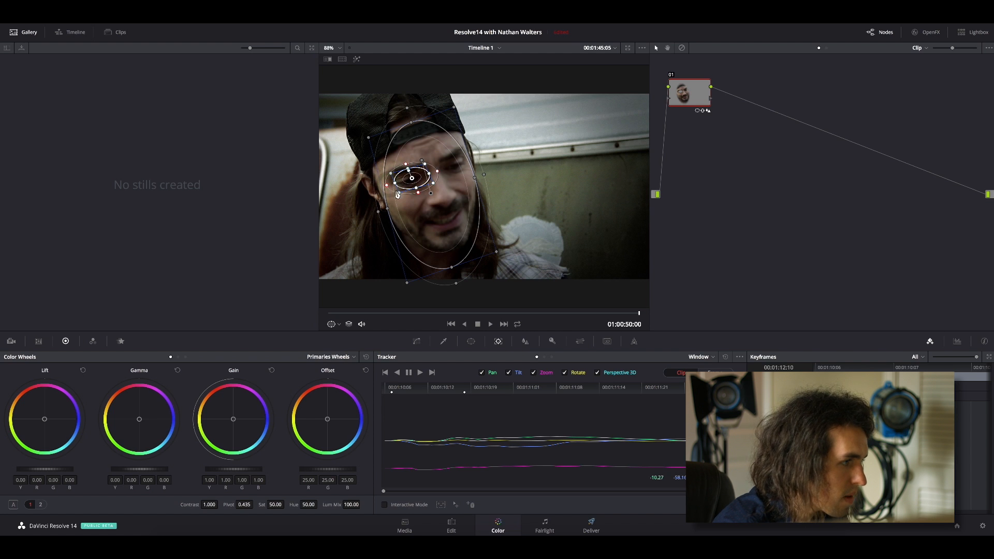
left_click(468, 342)
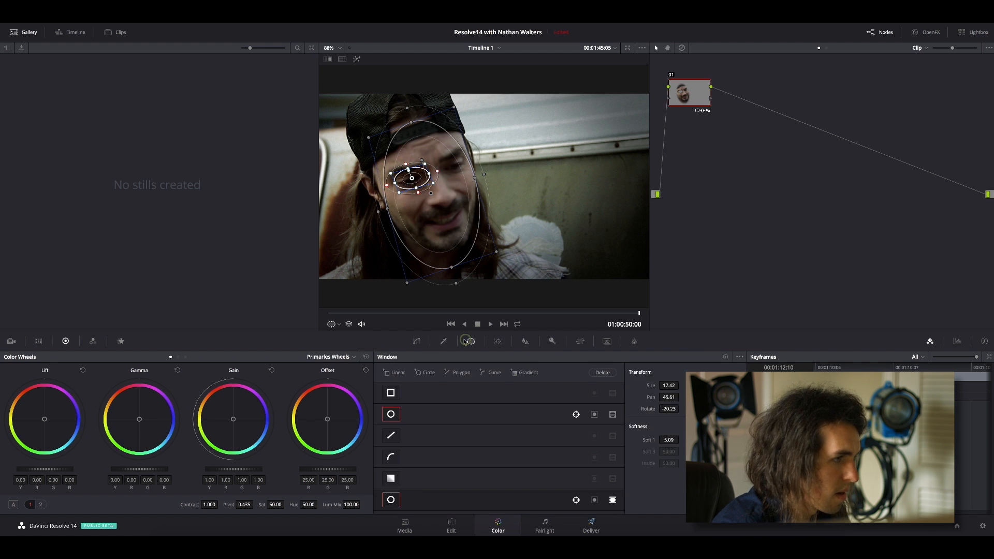
Add a circle window over the man's left eye, size about 7.16, rotation -15.08 and softness 9.72, and track it backward to the clip's start.
left_click(423, 372)
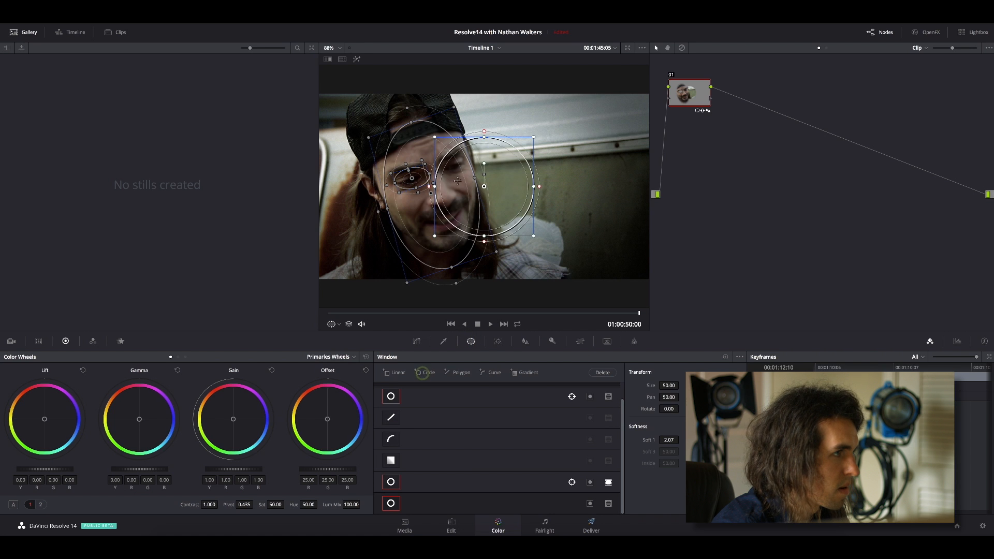
left_click_drag(483, 137, 465, 155)
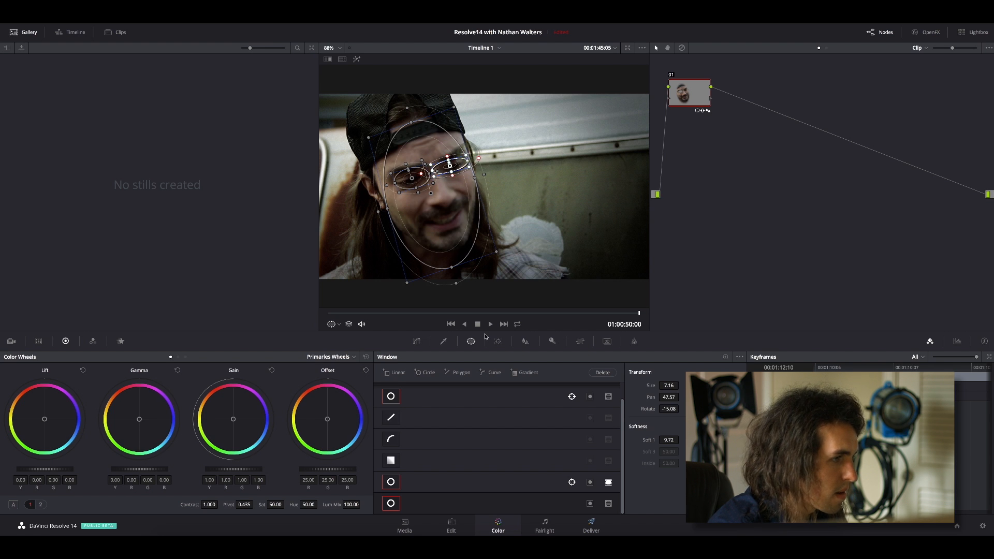
left_click(498, 340)
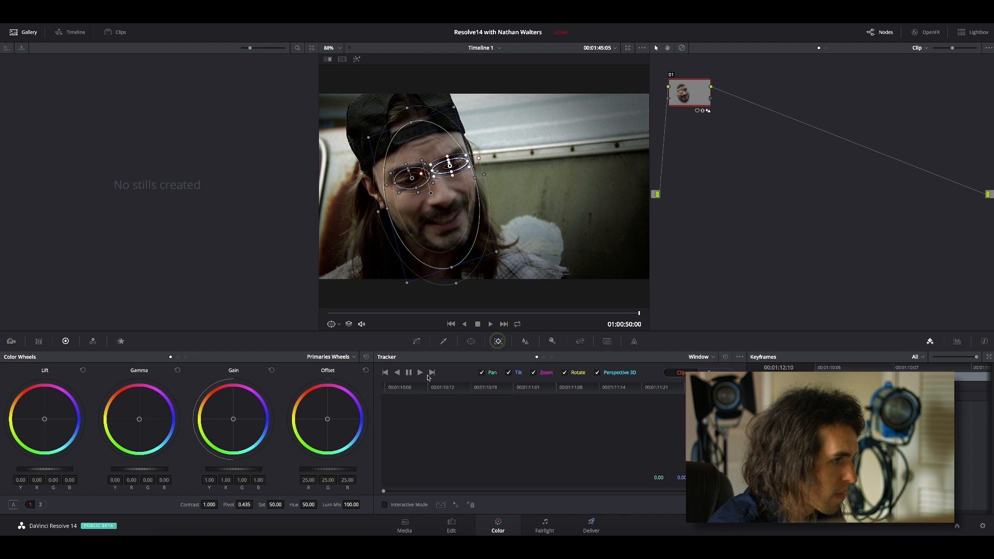
left_click(397, 372)
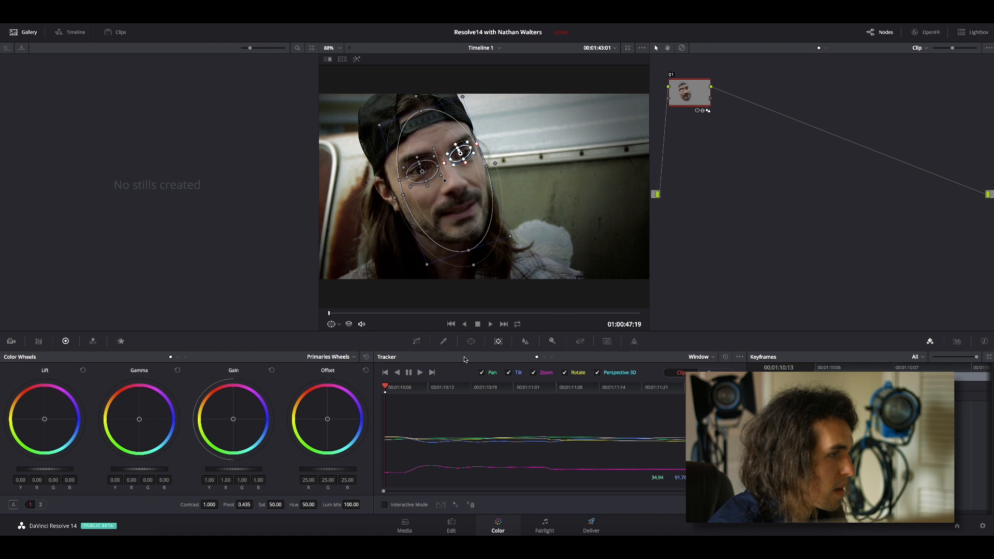
Enlarge the left-eye window to size about 14.51 with softness about 3.28, and make it a mask that cuts out of the face window.
left_click(338, 325)
left_click(344, 356)
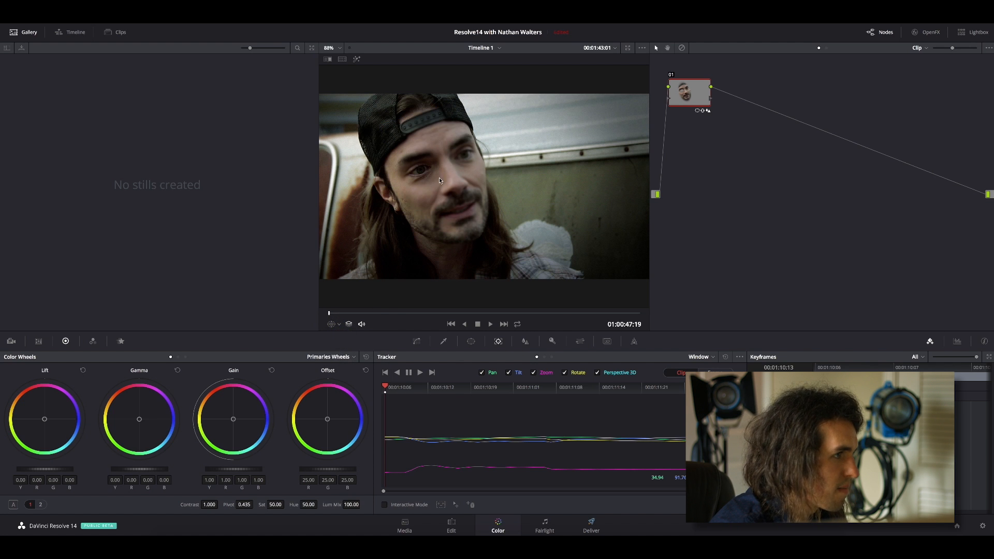
left_click(469, 342)
mouse_move(452, 165)
left_mouse_down()
mouse_move(480, 148)
mouse_move(461, 147)
left_mouse_up()
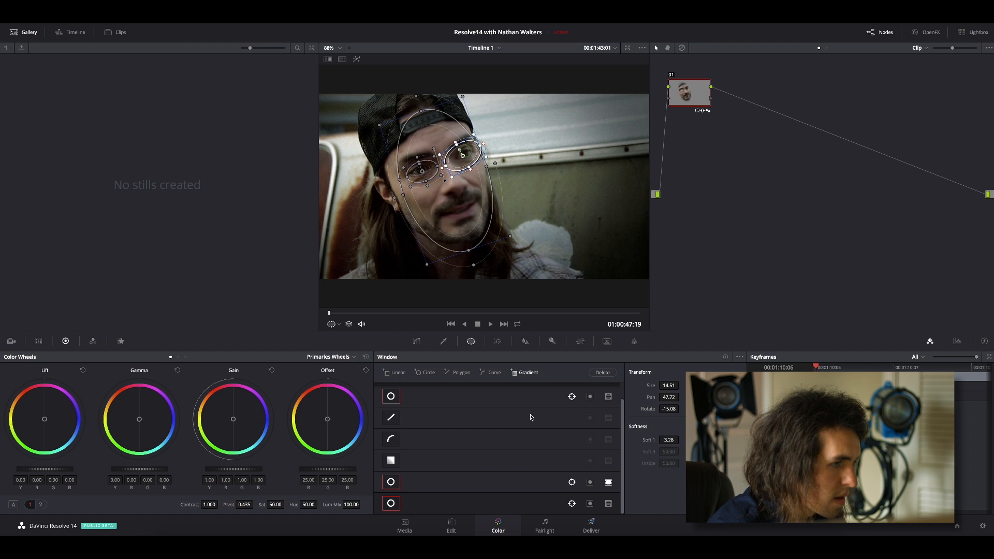
left_click(608, 504)
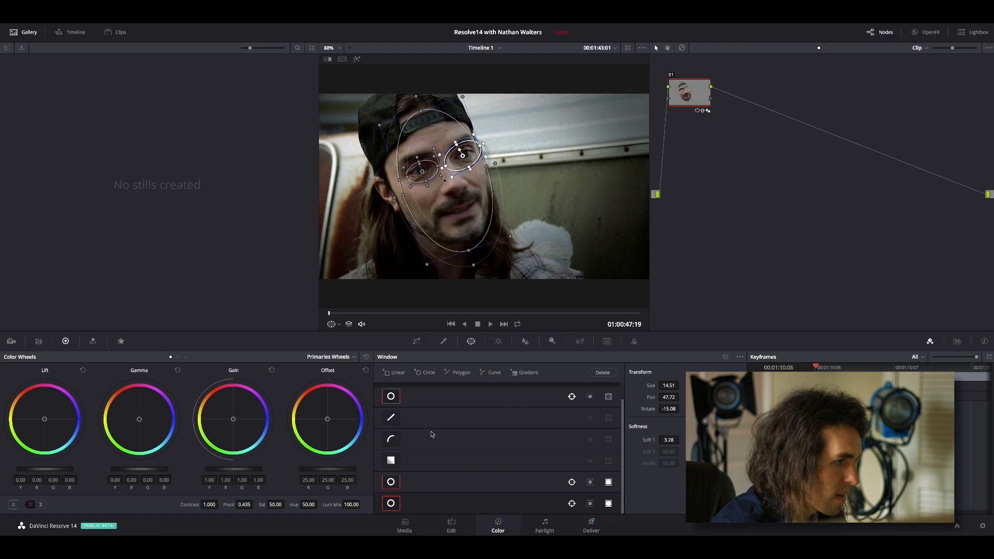
Add a circle window over the mouth, size about 22.94, rotation -14.90 and softness 7.30, and make it a mask cutting out of the face.
left_click(425, 373)
left_click_drag(484, 189, 459, 208)
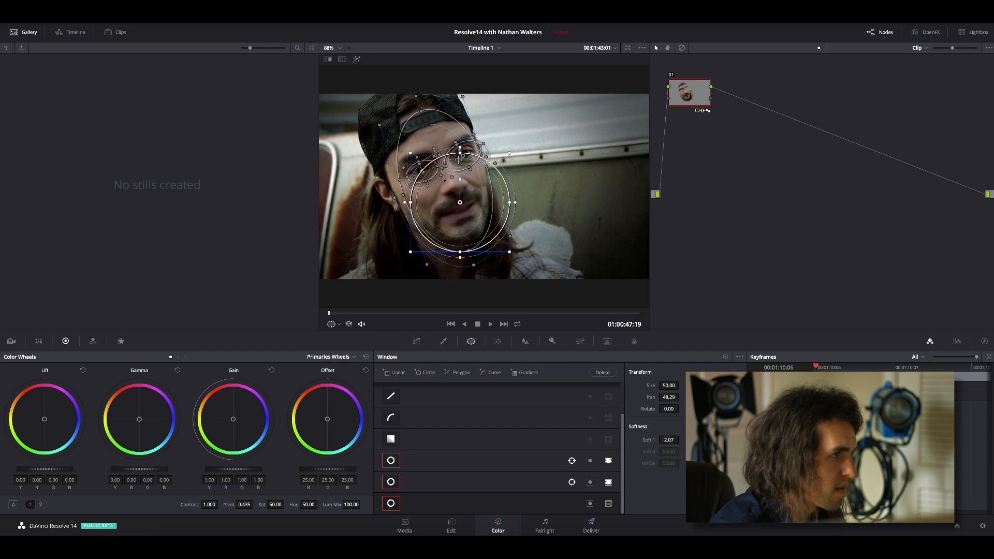
left_click_drag(460, 153, 460, 178)
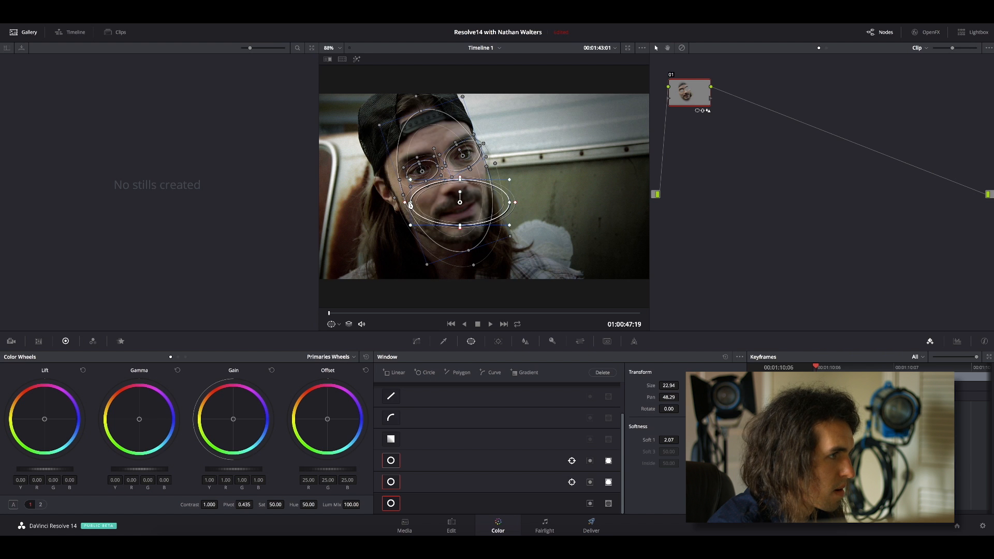
left_click_drag(417, 203, 460, 214)
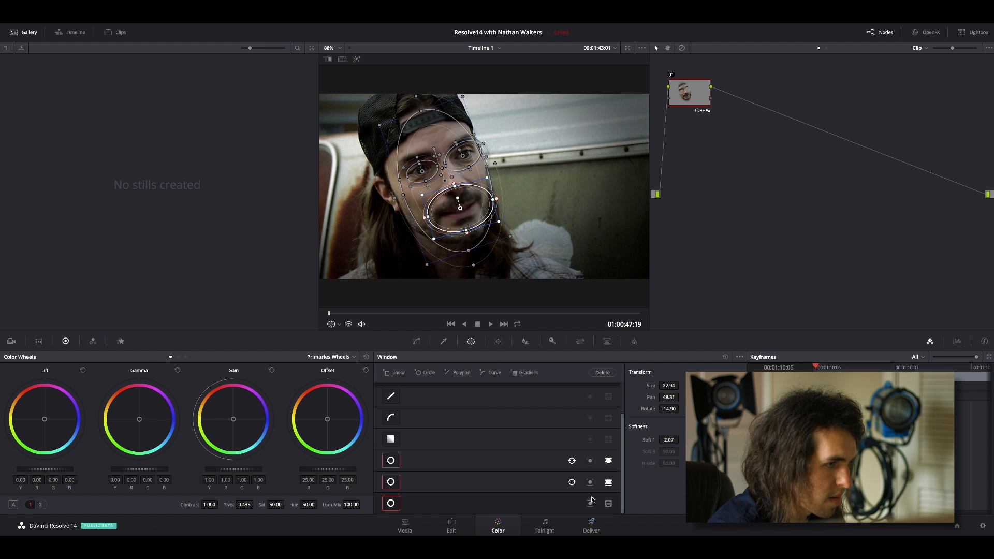
left_click(608, 504)
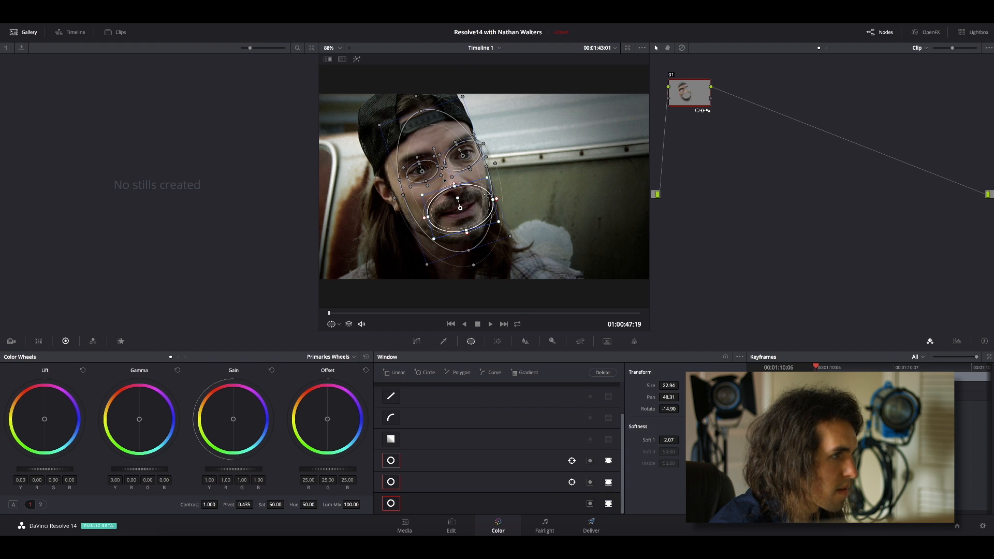
mouse_move(457, 190)
left_mouse_down()
mouse_move(487, 181)
mouse_move(473, 196)
left_mouse_up()
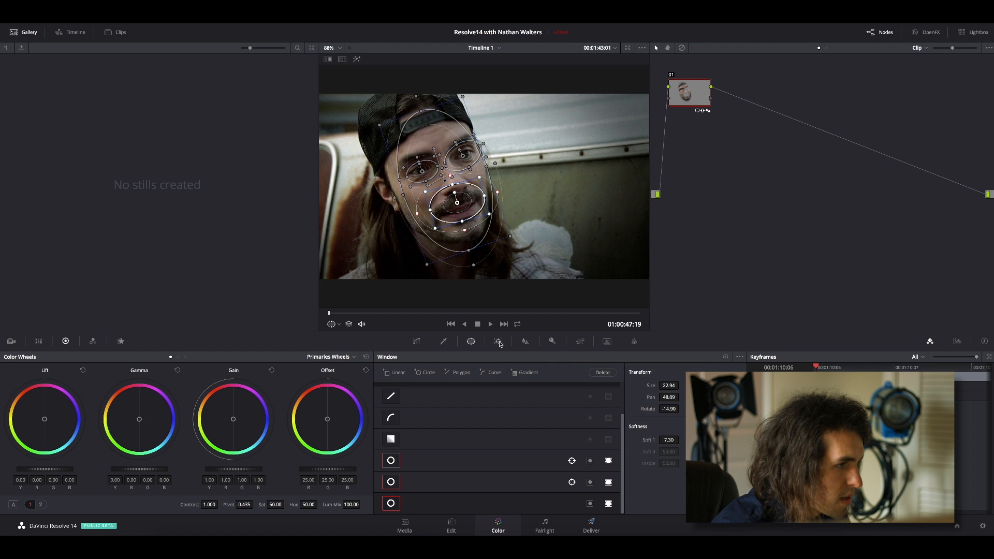
Track the mouth window forward to the end of the clip and hide the window outlines to review the result.
left_click(497, 341)
left_click(420, 372)
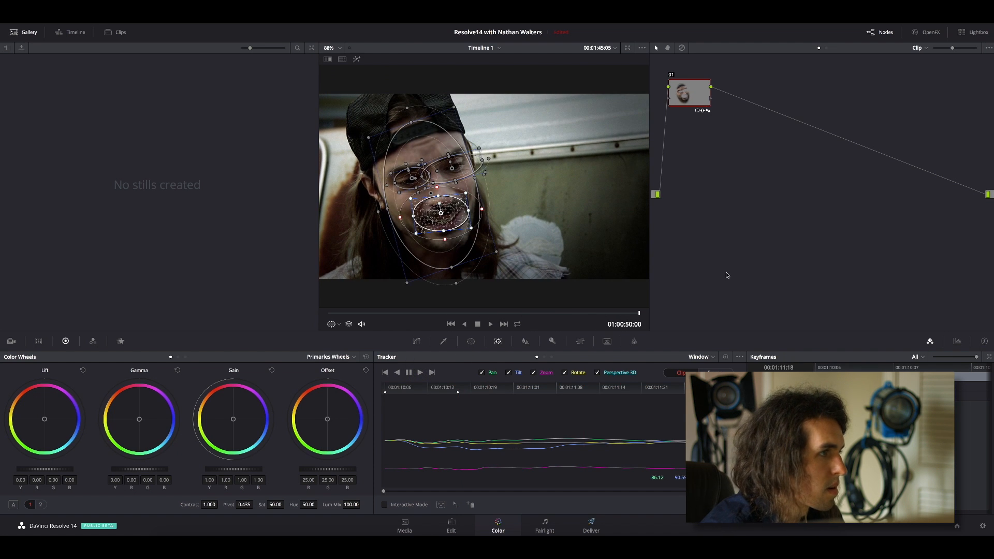
left_click(332, 325)
left_click(346, 335)
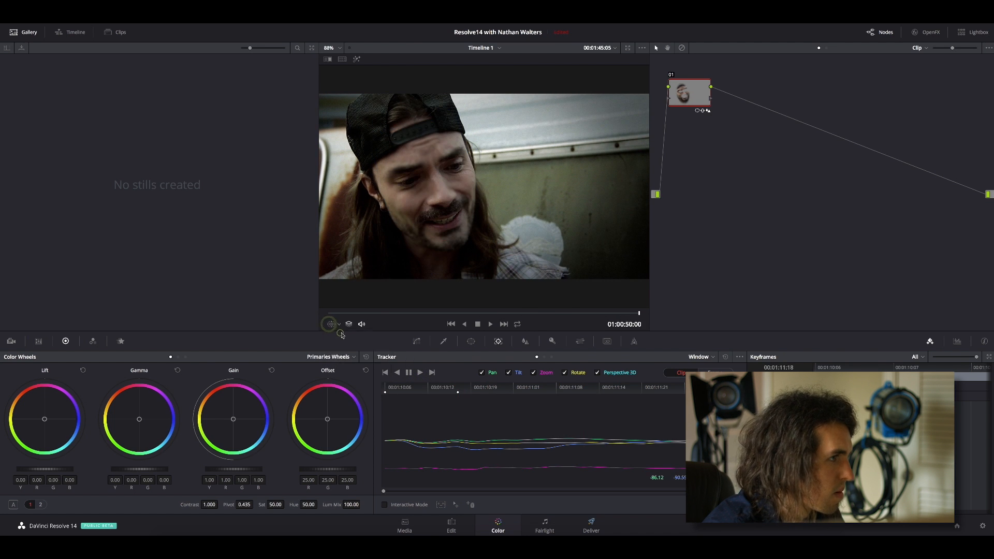
left_click_drag(550, 390, 434, 391)
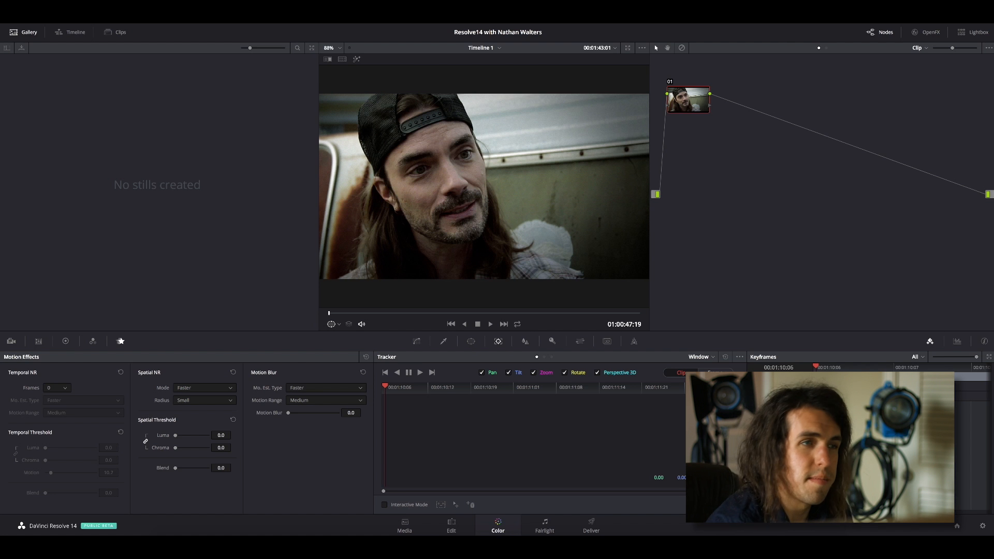
Apply the Face Refinement effect from the ResolveFX Refine group to node 01.
left_click(916, 35)
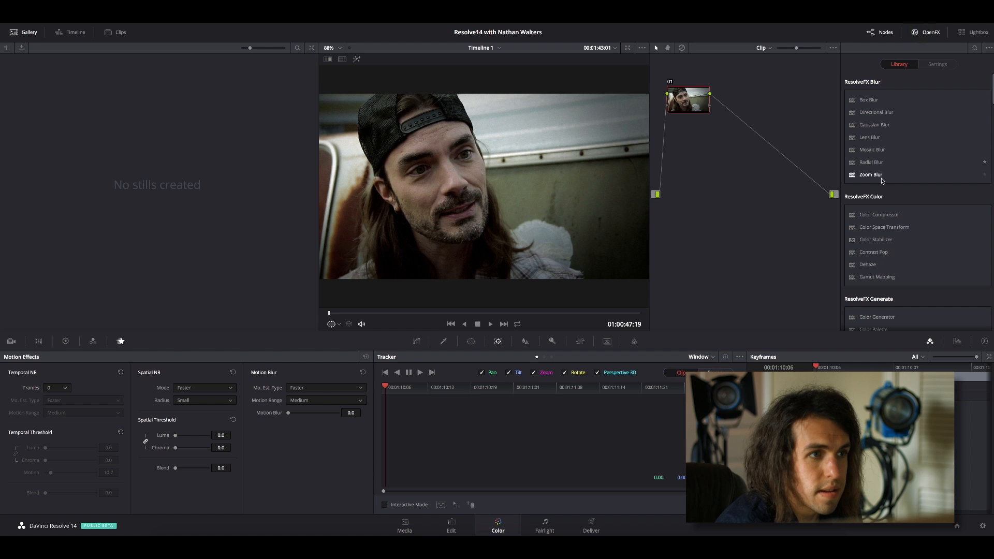
scroll(882, 181, "down", 5)
scroll(879, 197, "down", 2)
scroll(880, 197, "up", 2)
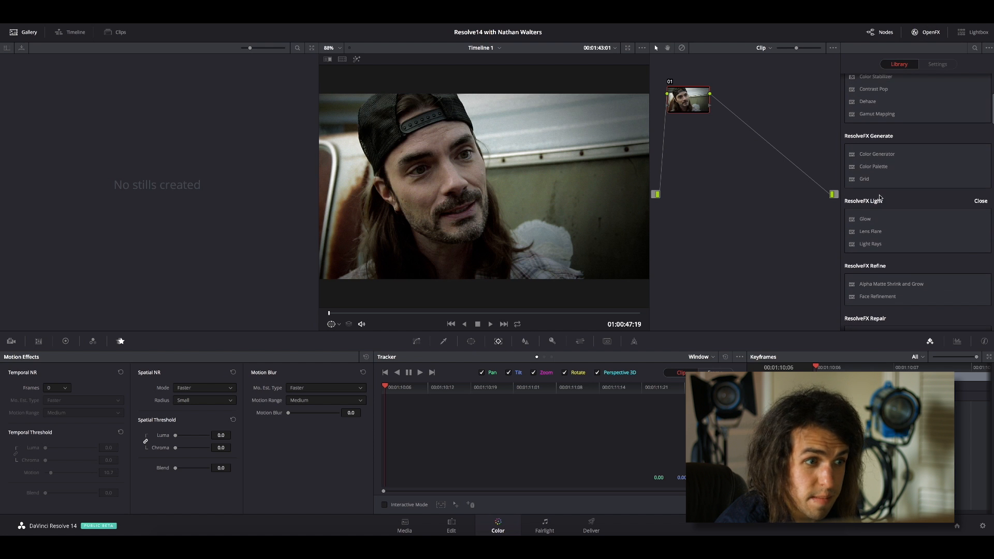
scroll(880, 197, "down", 4)
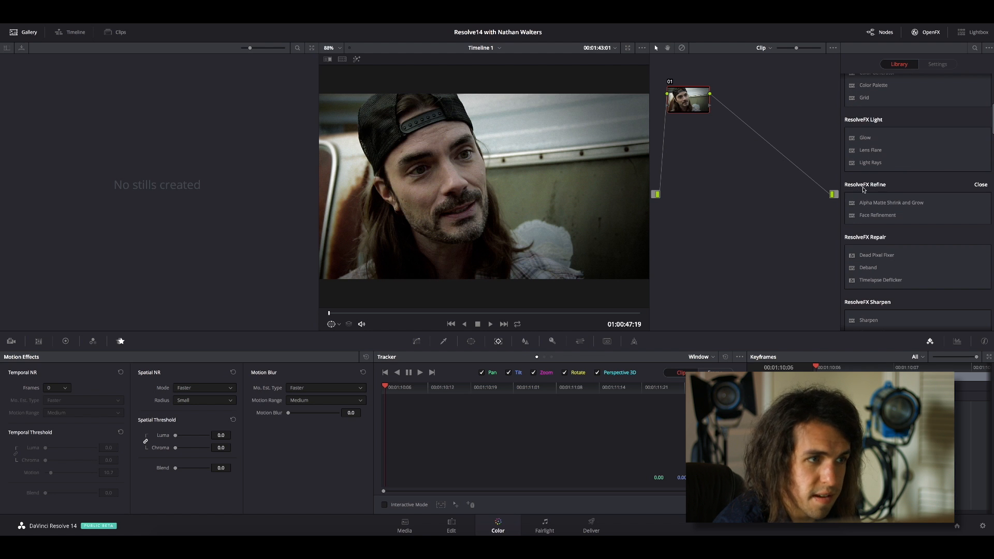
left_click_drag(873, 215, 692, 107)
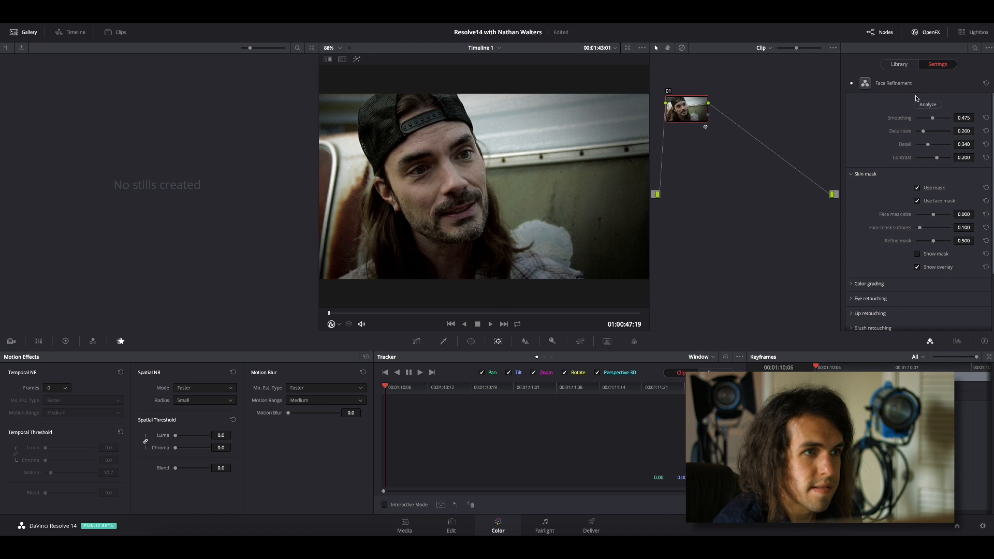
Look over the Face Refinement settings and analyze the man's face throughout the clip.
scroll(898, 120, "down", 3)
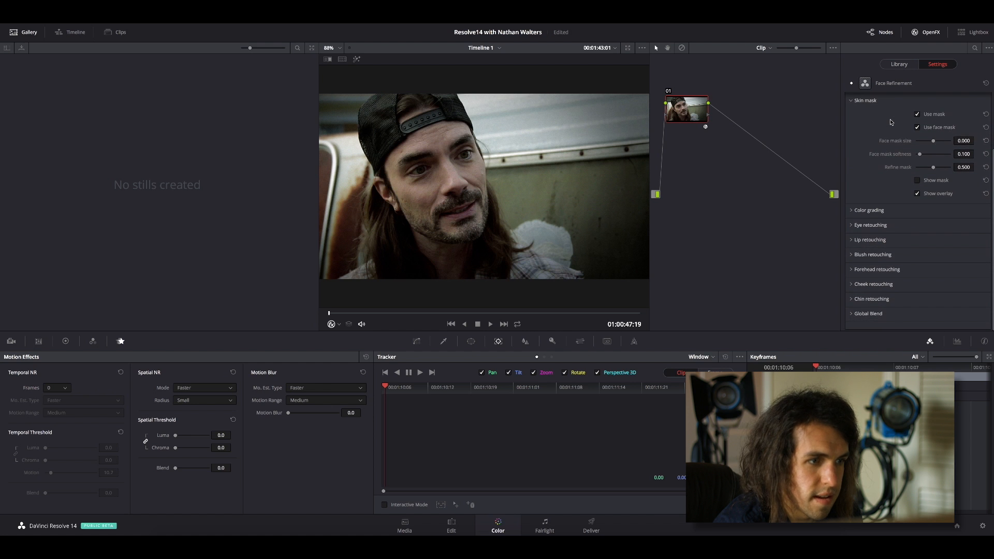
scroll(891, 122, "up", 3)
left_click(925, 105)
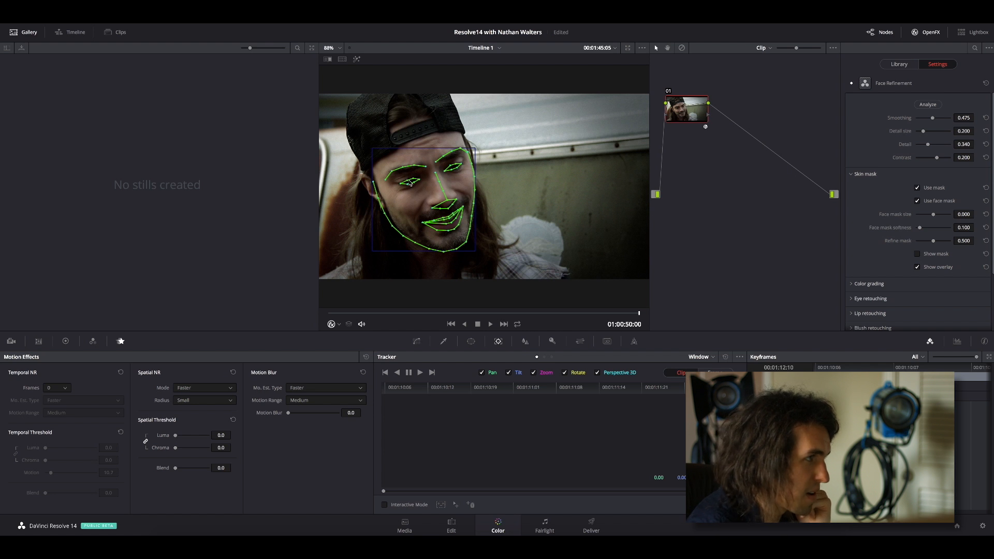
Try a smoothing of about 0.421 and a larger detail size on the refined face.
scroll(411, 184, "up", 2)
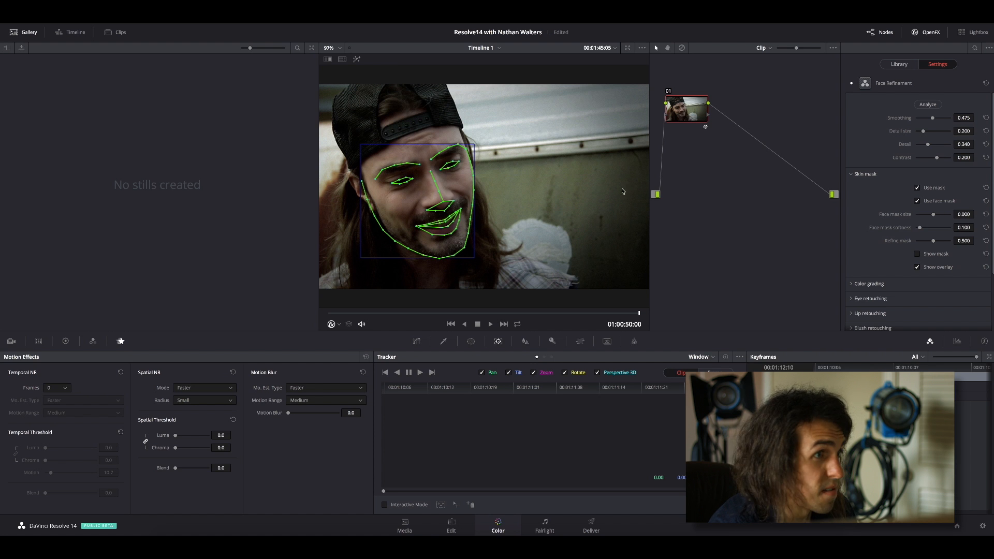
left_click_drag(992, 123, 992, 118)
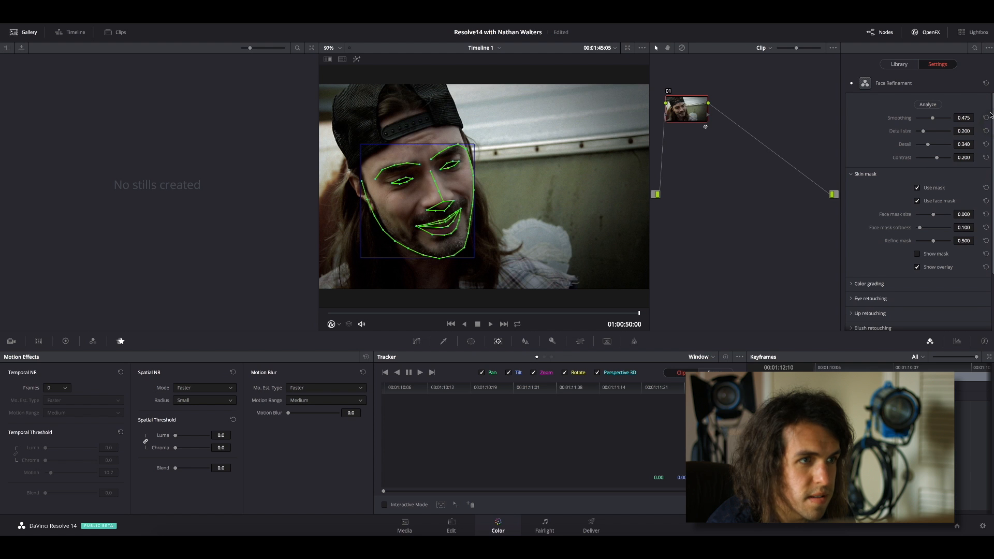
mouse_move(933, 121)
left_mouse_down()
mouse_move(907, 119)
mouse_move(931, 119)
left_mouse_up()
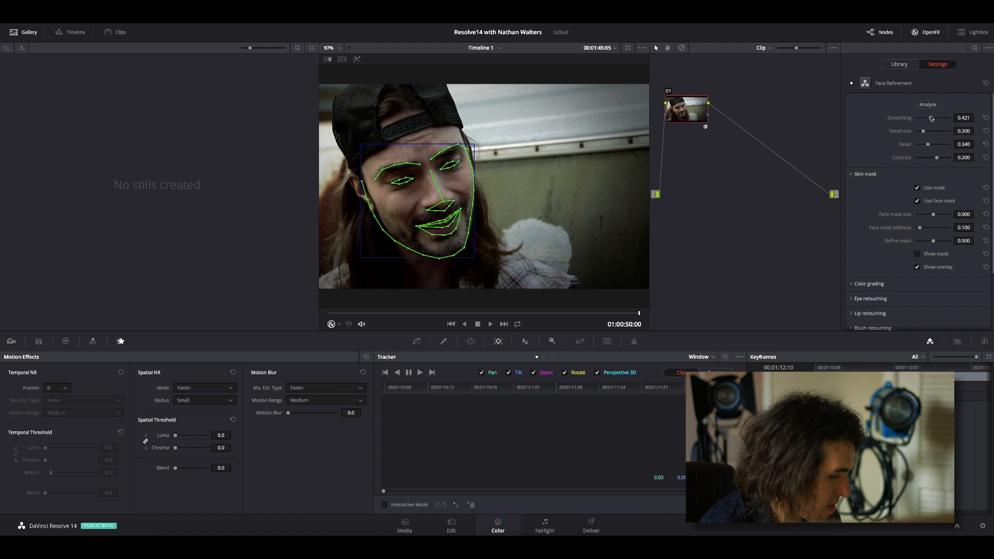
left_click_drag(925, 134, 930, 132)
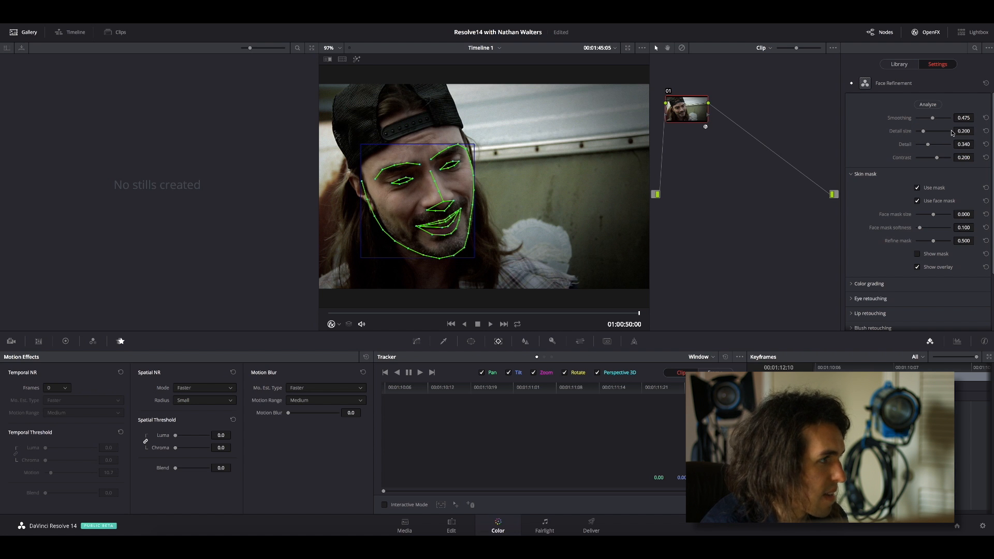
Set the face mask size to about -0.091 and refine mask to about 0.284, displaying the skin mask temporarily to check it.
left_click_drag(992, 121, 990, 176)
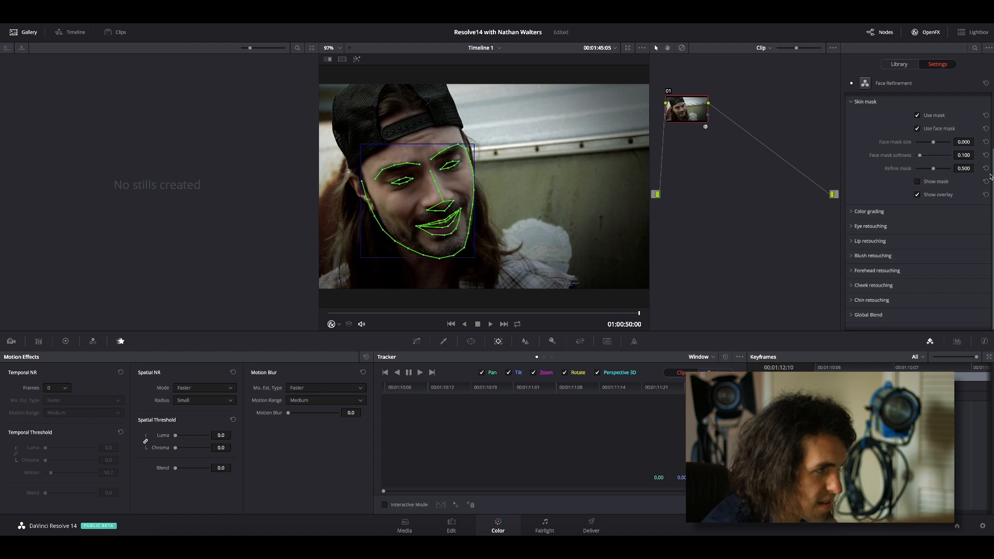
left_click_drag(990, 177, 991, 144)
left_click_drag(933, 186, 927, 185)
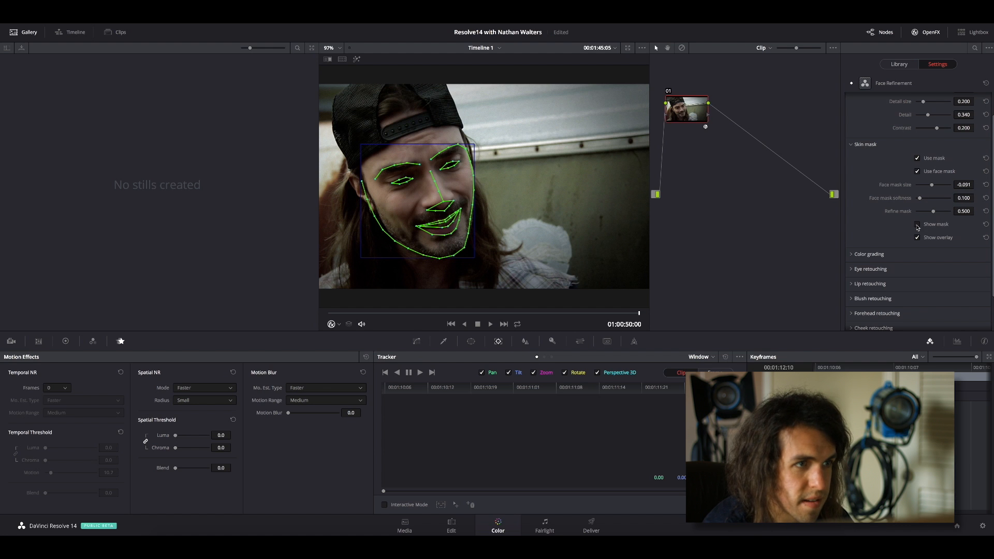
left_click(917, 225)
left_click_drag(935, 212, 926, 211)
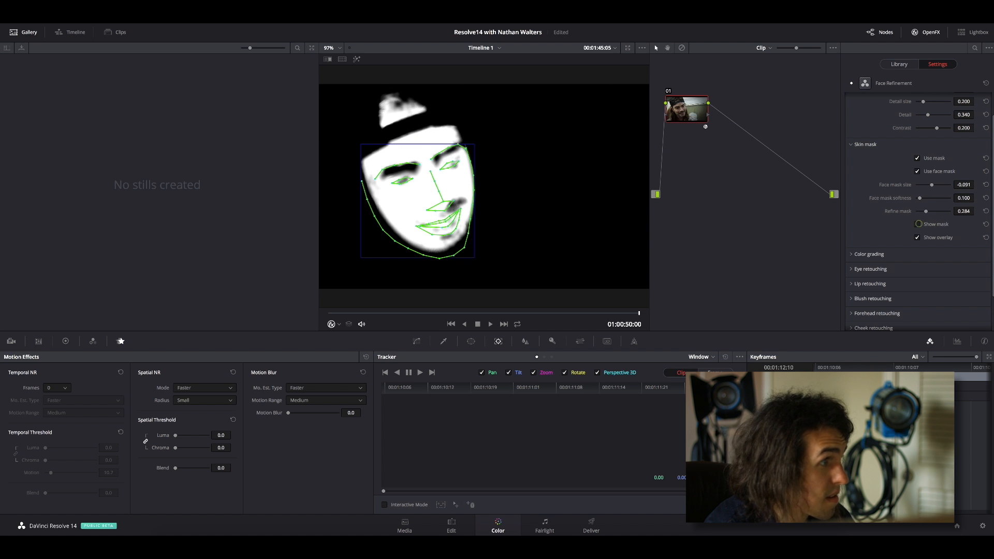
left_click(918, 223)
Raise the Face Refinement contrast to about 0.909.
scroll(990, 164, "up", 2)
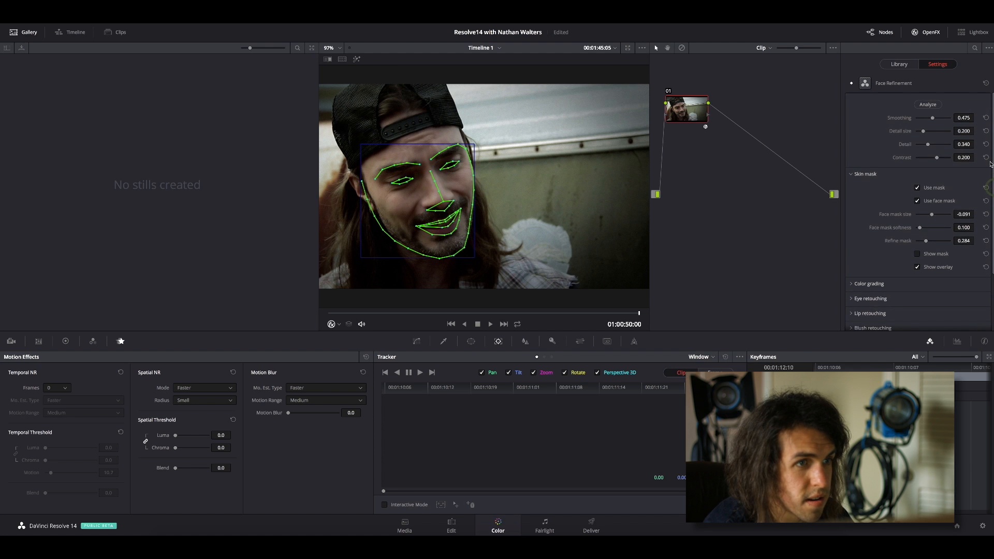
mouse_move(938, 160)
left_mouse_down()
mouse_move(928, 159)
mouse_move(950, 156)
left_mouse_up()
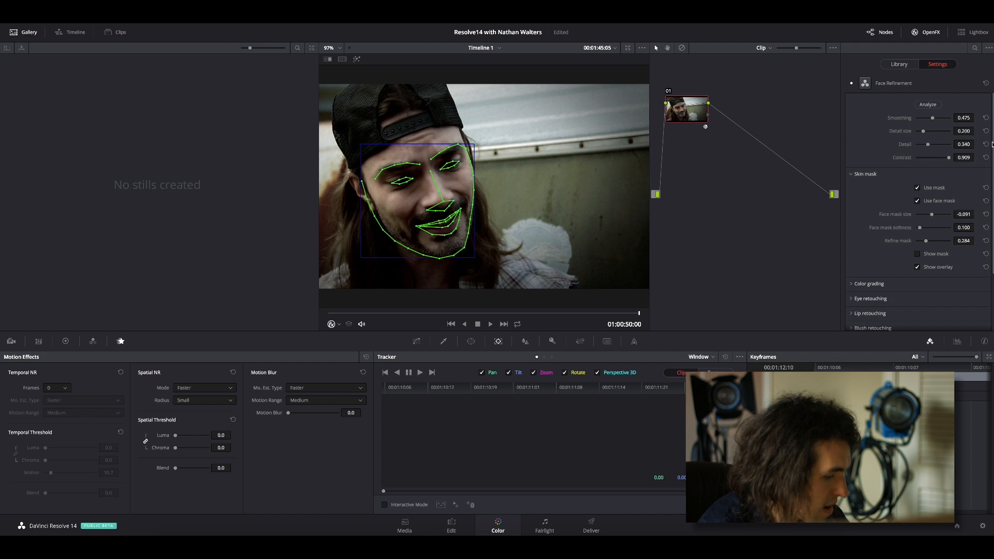
Raise the color grading shine removal to about 0.860 and ease it back slightly.
scroll(990, 219, "down", 3)
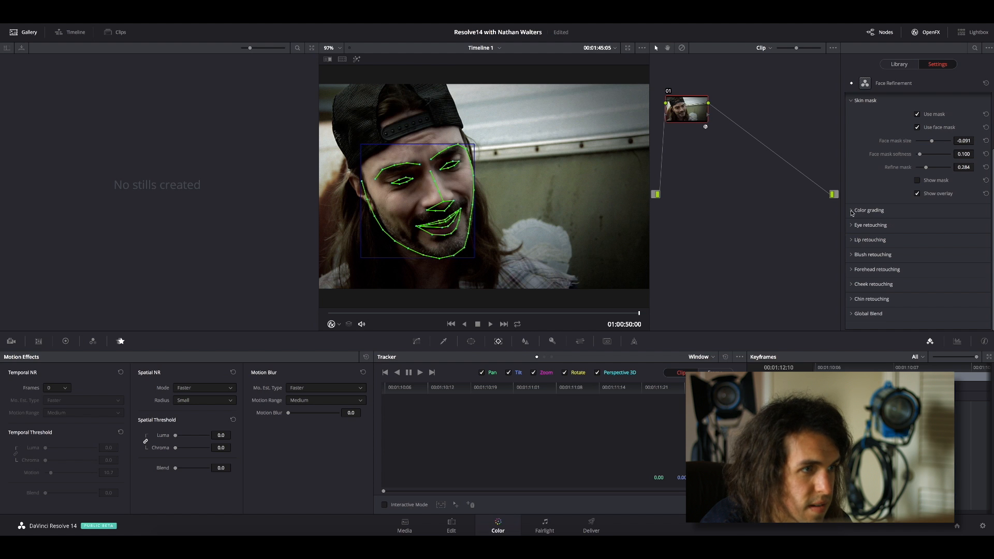
left_click(851, 211)
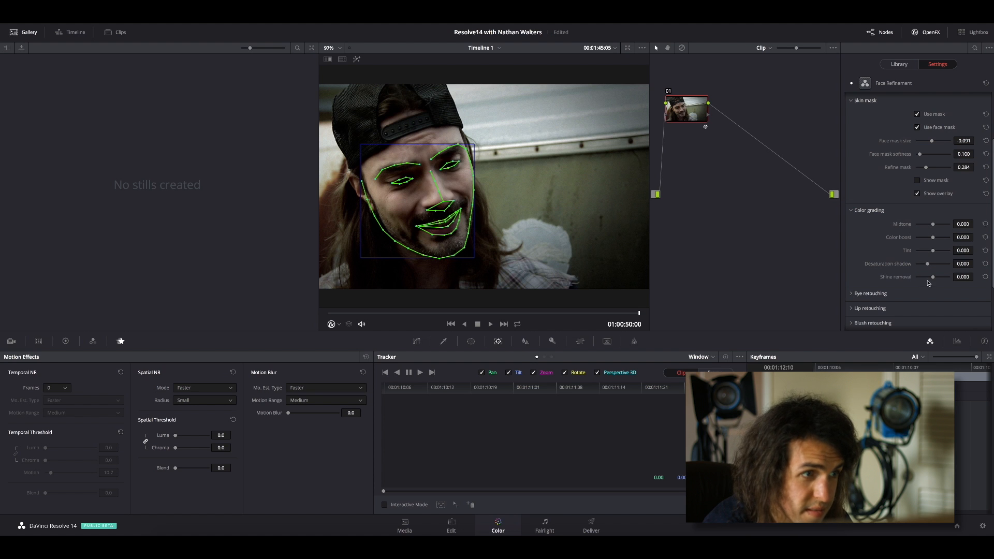
left_click_drag(932, 278, 949, 277)
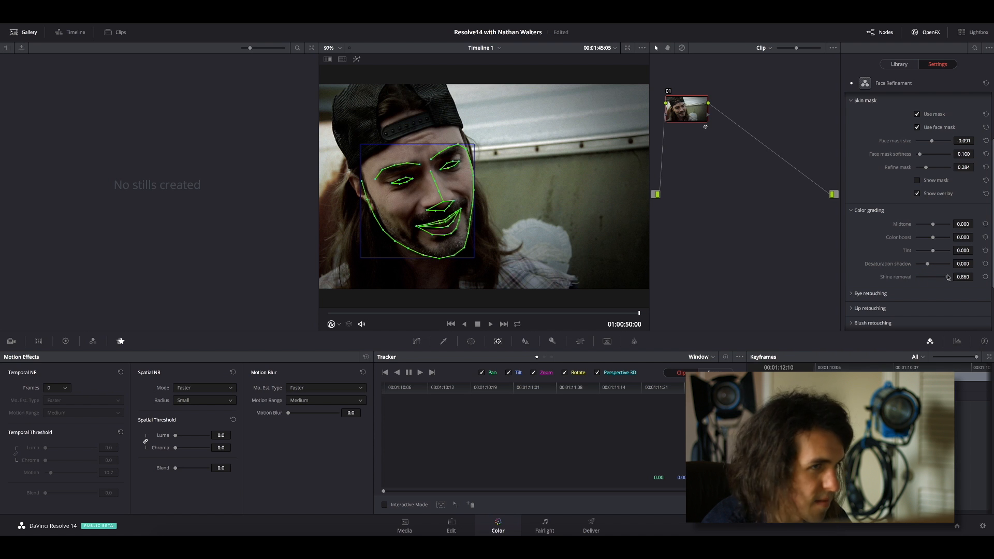
mouse_move(948, 278)
left_mouse_down()
mouse_move(912, 277)
mouse_move(941, 275)
left_mouse_up()
left_click(851, 211)
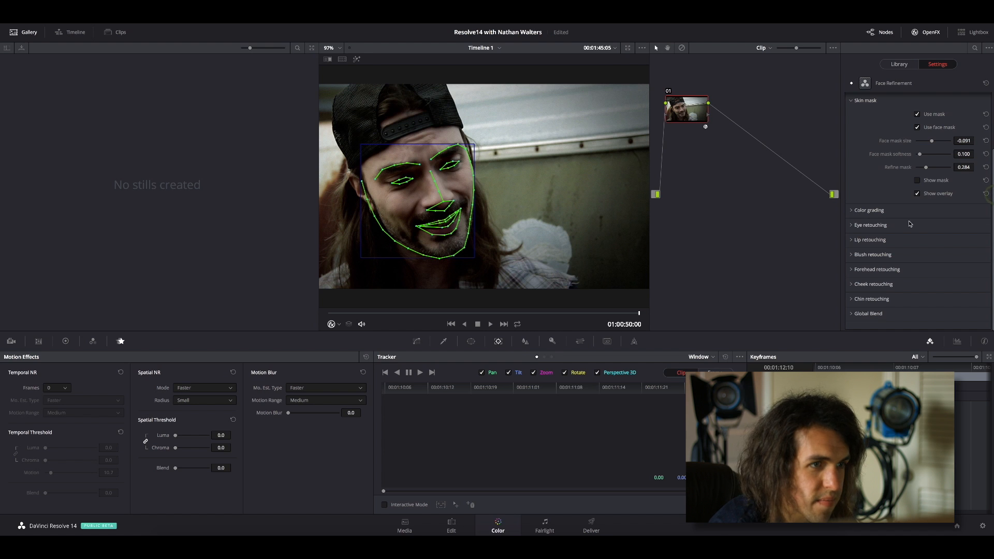
Set the eye light in eye retouching to about -0.046 and raise the eyebag removal.
left_click(852, 225)
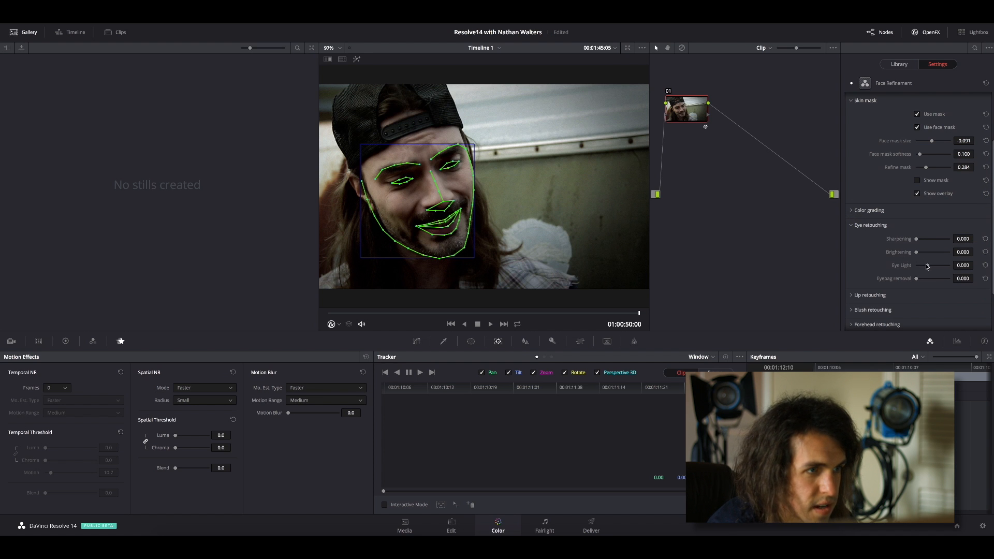
mouse_move(930, 267)
left_mouse_down()
mouse_move(894, 266)
mouse_move(944, 267)
mouse_move(925, 267)
left_mouse_up()
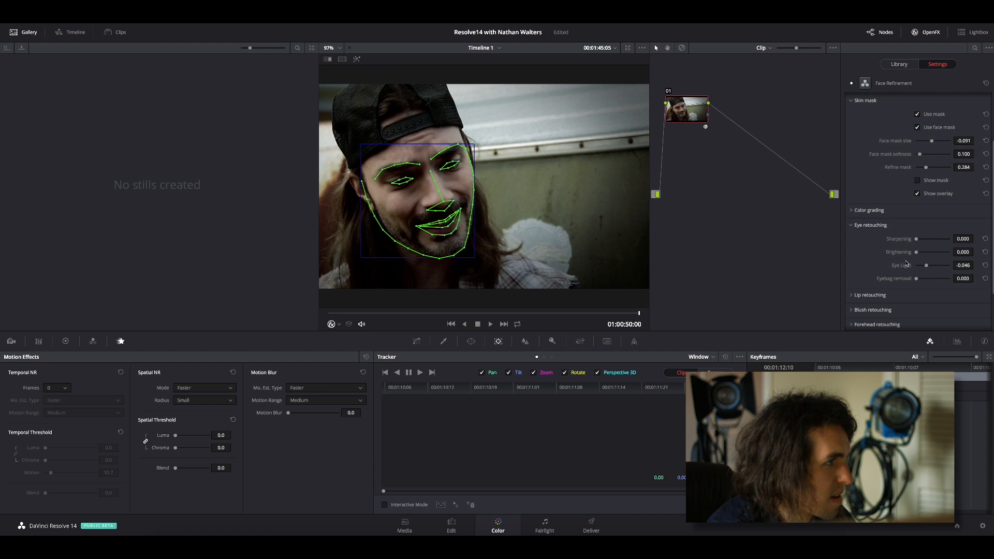
mouse_move(917, 278)
left_mouse_down()
mouse_move(954, 276)
mouse_move(931, 277)
left_mouse_up()
left_click(852, 225)
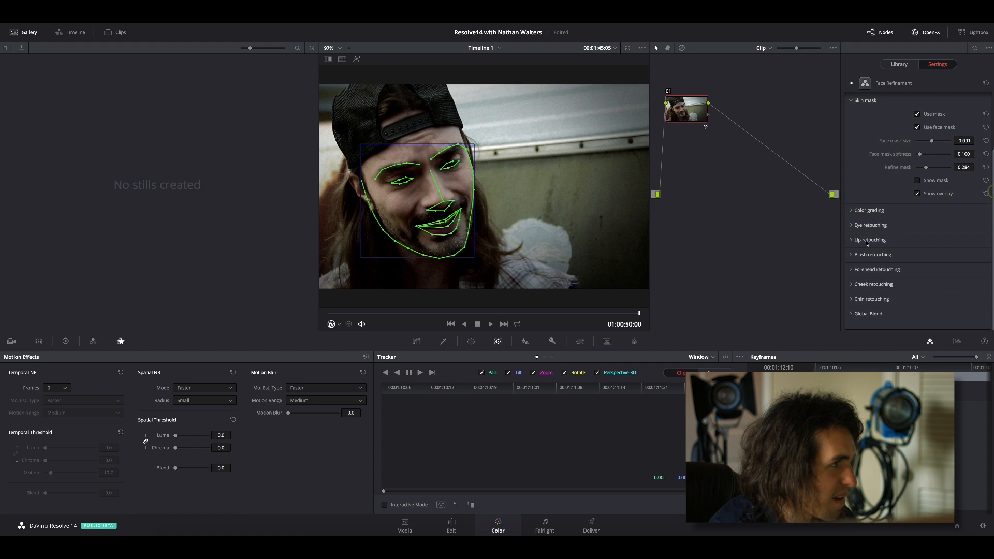
Turn off the viewer's on-screen effect controls, and set the lip retouching saturation to about -0.163 after trying about 0.744.
left_click(851, 239)
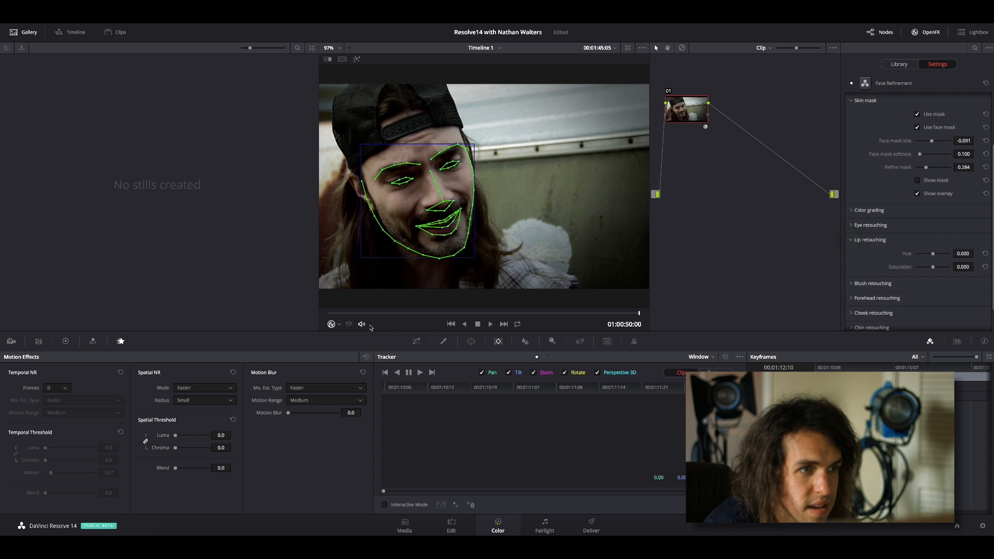
left_click(339, 325)
left_click(345, 345)
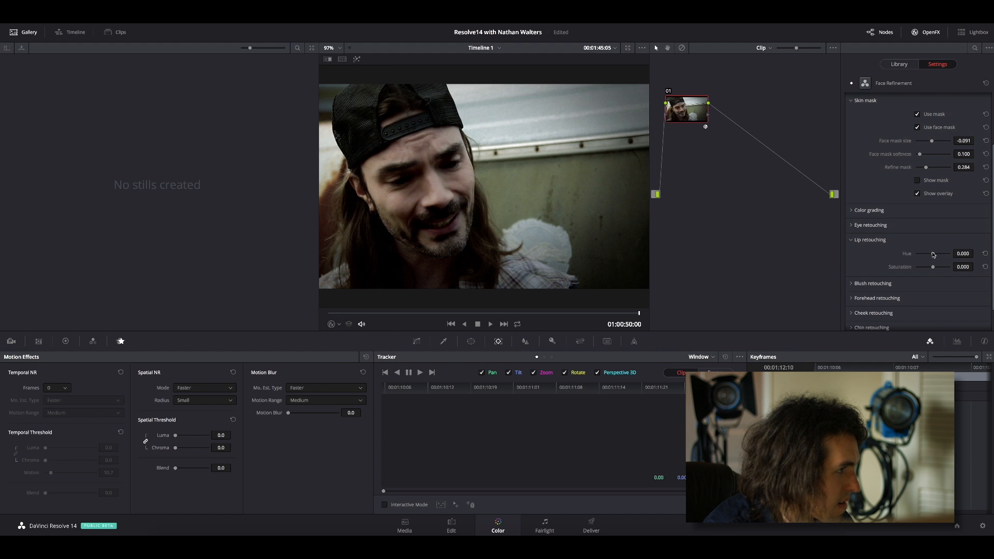
mouse_move(926, 270)
left_mouse_down()
mouse_move(912, 269)
mouse_move(944, 266)
left_mouse_up()
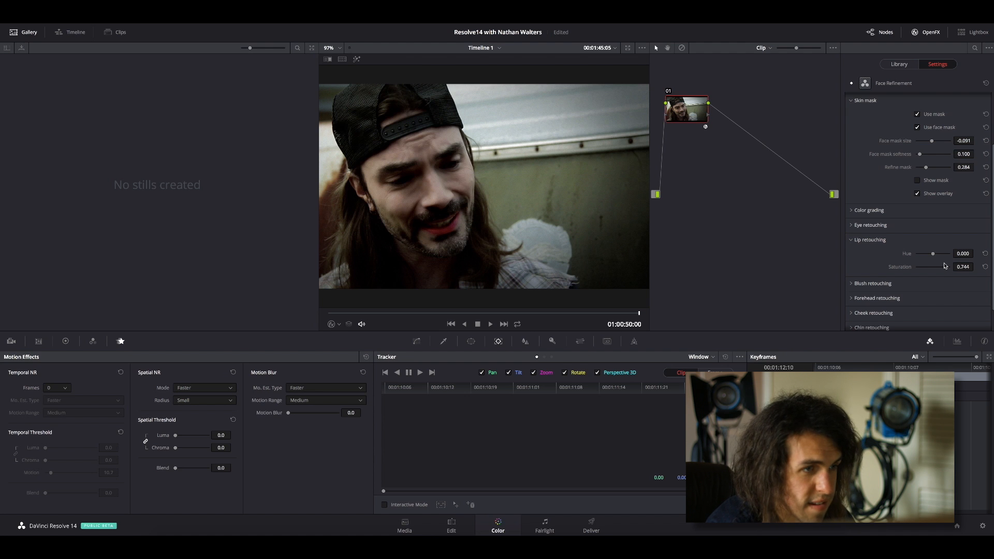
mouse_move(944, 266)
left_mouse_down()
mouse_move(924, 269)
mouse_move(940, 255)
left_mouse_up()
key("ctrl+z")
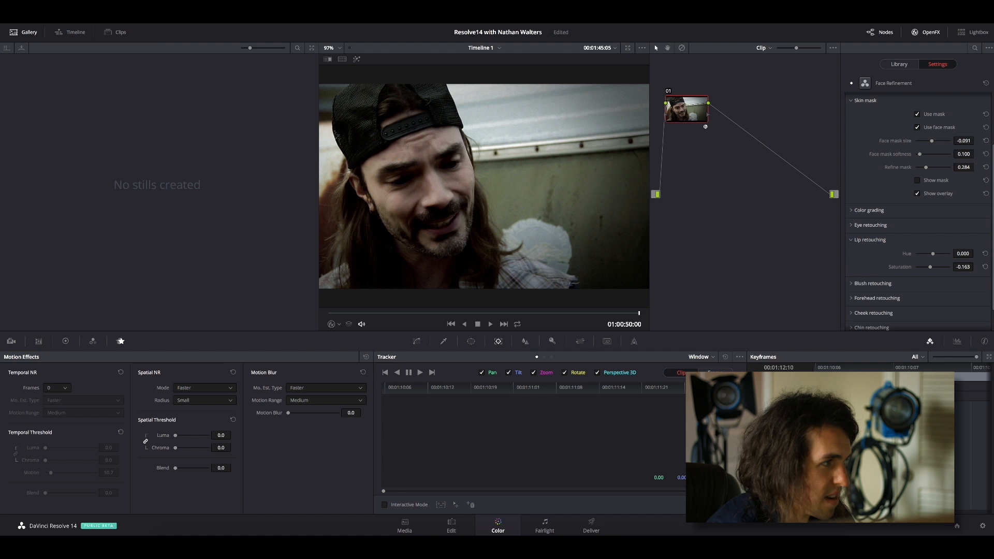
scroll(992, 228, "down", 1)
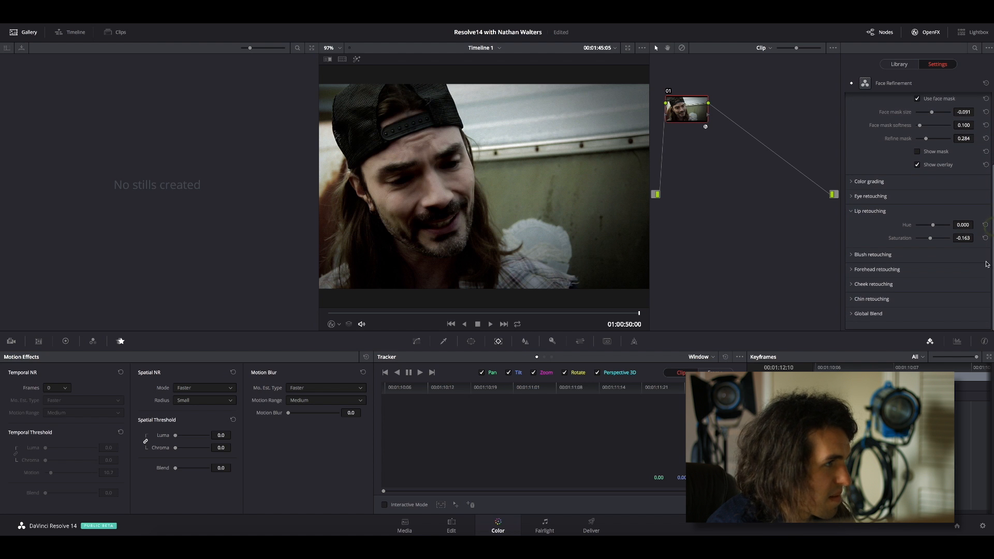
left_click(852, 211)
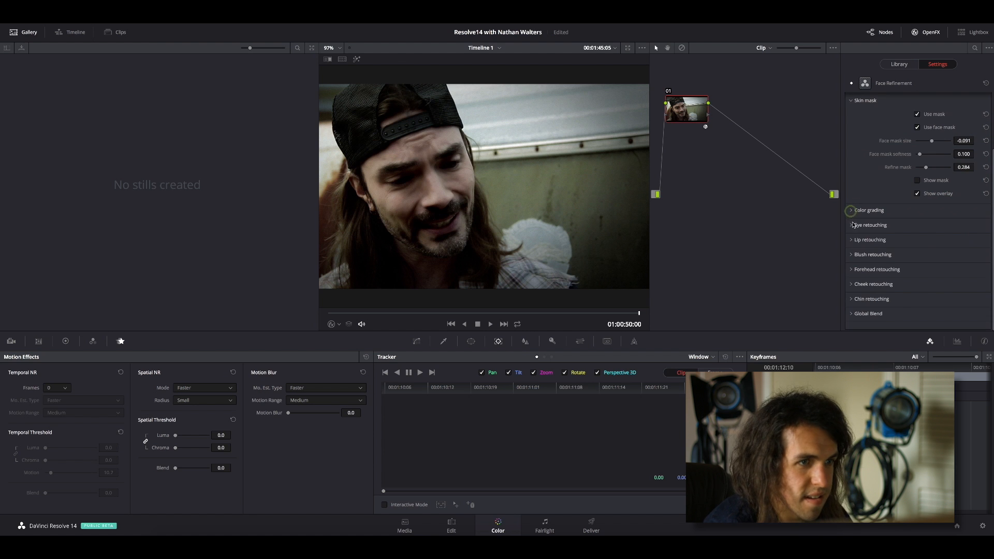
Try a different blush retouching saturation and return it to 0.000.
left_click(852, 254)
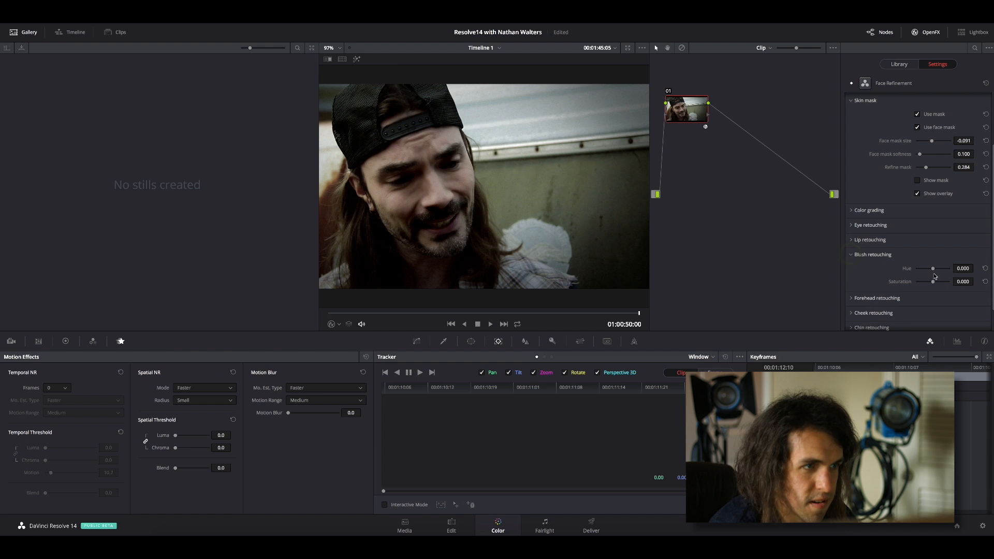
left_click_drag(944, 283, 931, 283)
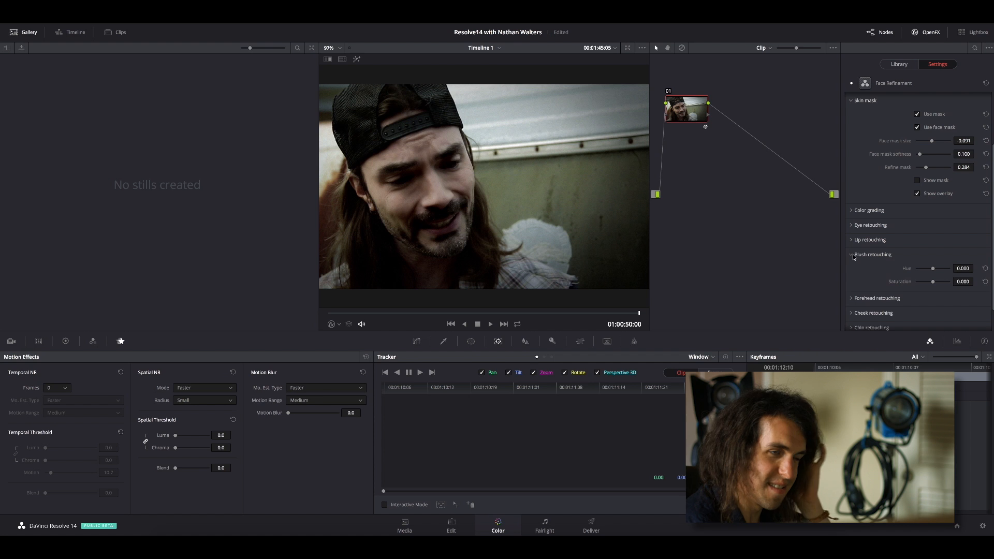
left_click(851, 254)
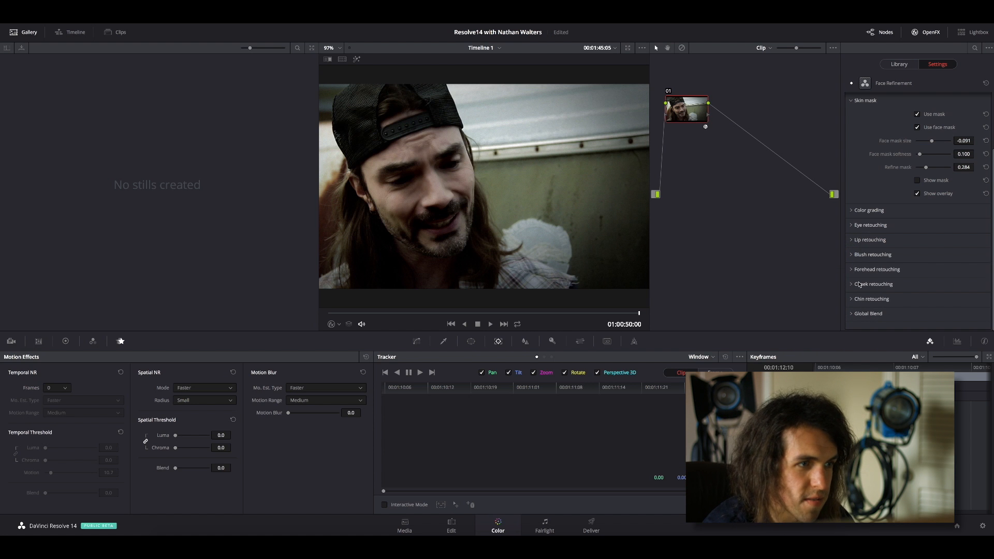
Try a forehead retouching saturation of about 0.535, and adjust the forehead retouching further.
left_click(850, 269)
left_click_drag(933, 296, 942, 298)
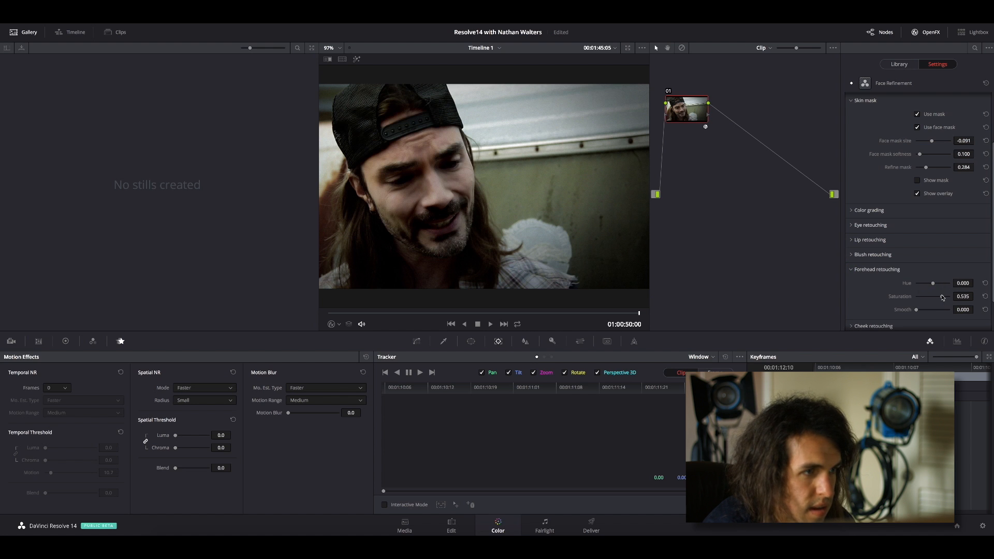
left_click(851, 271)
left_click(851, 271)
left_click_drag(941, 297, 923, 310)
left_click(850, 269)
Examine the cheek retouching, chin retouching and global blend settings of the Face Refinement effect.
left_click(849, 284)
left_click(849, 284)
left_click(848, 299)
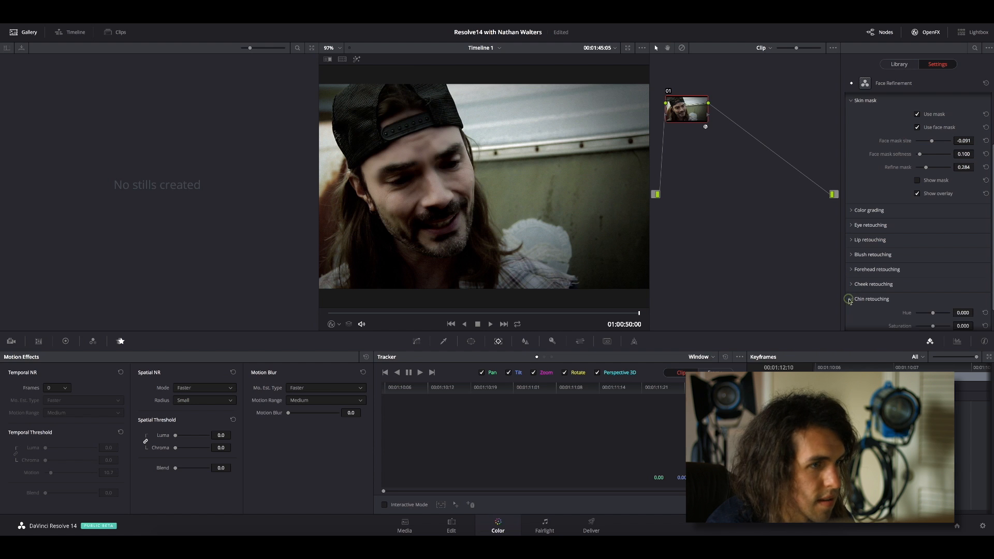
left_click(879, 299)
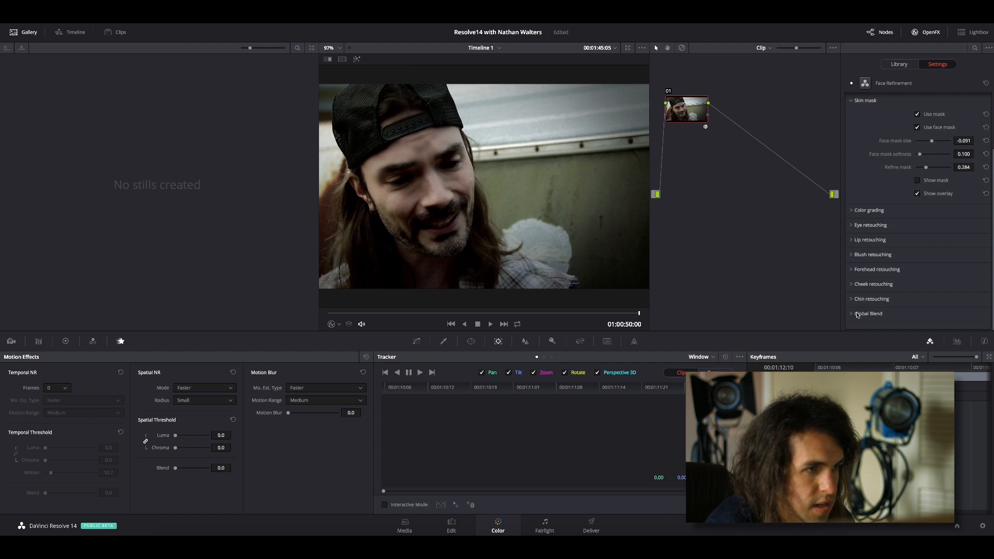
left_click(851, 313)
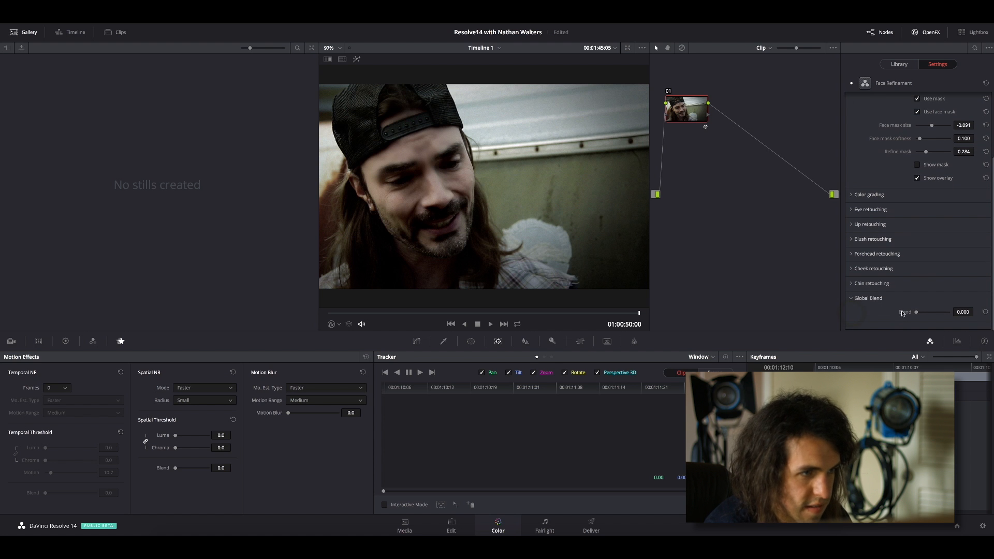
left_click_drag(916, 312, 893, 309)
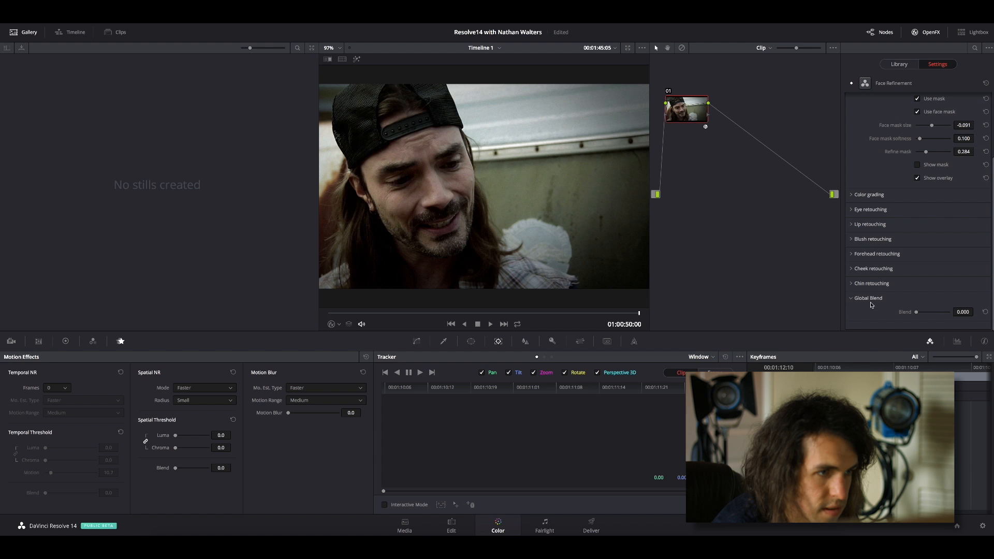
left_click(852, 299)
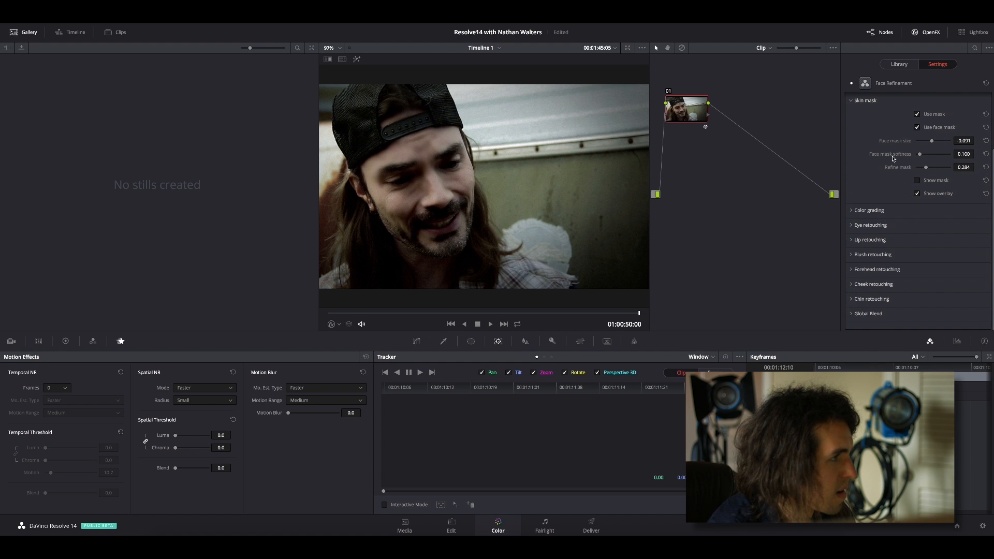
left_click(850, 100)
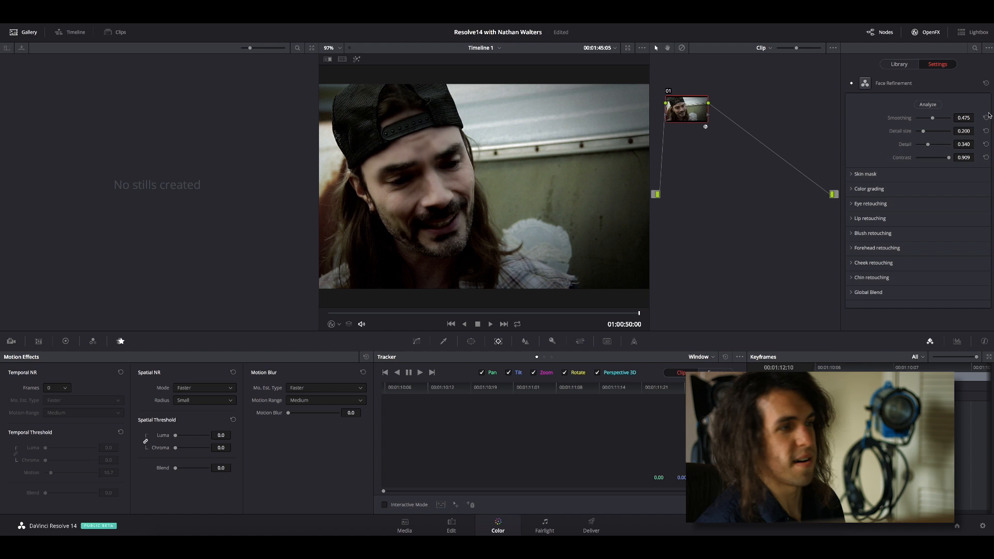
mouse_move(696, 119)
left_mouse_down()
mouse_move(699, 136)
mouse_move(693, 102)
mouse_move(687, 107)
left_mouse_up()
left_click_drag(834, 195, 830, 203)
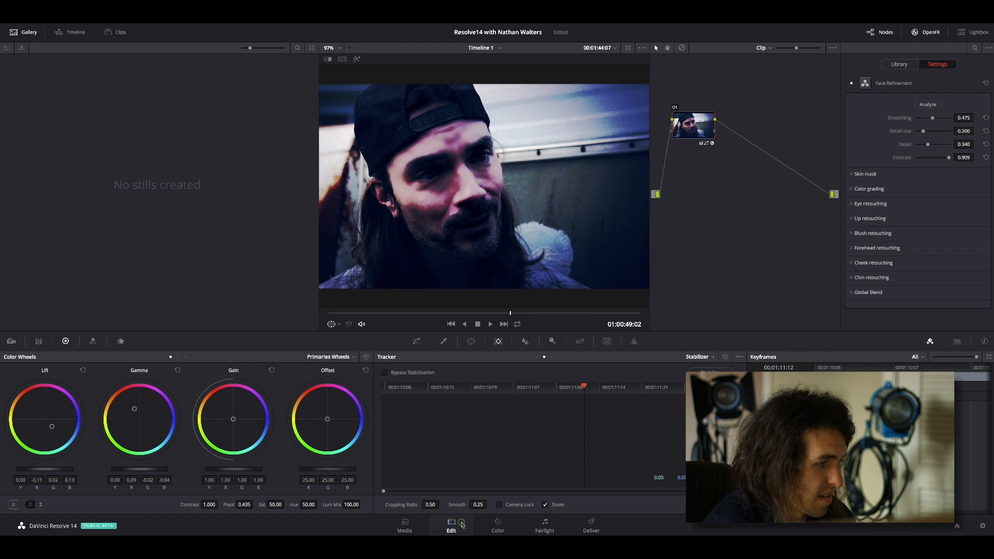
Switch to the Edit page and view the early clips on the timeline, moving the playhead to 01:00:04:04 and to 01:00:20:21.
left_click(450, 524)
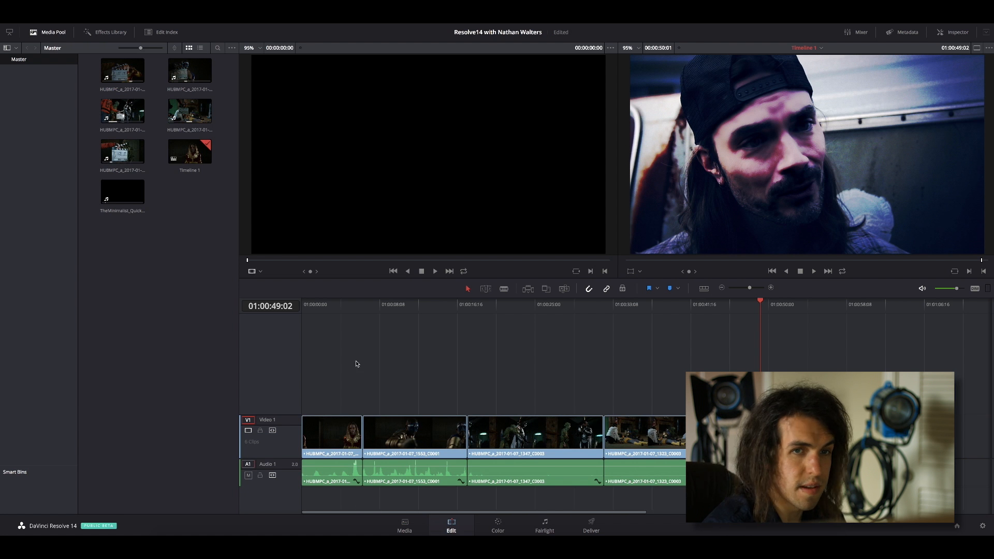
left_click(329, 306)
left_click_drag(329, 306, 342, 305)
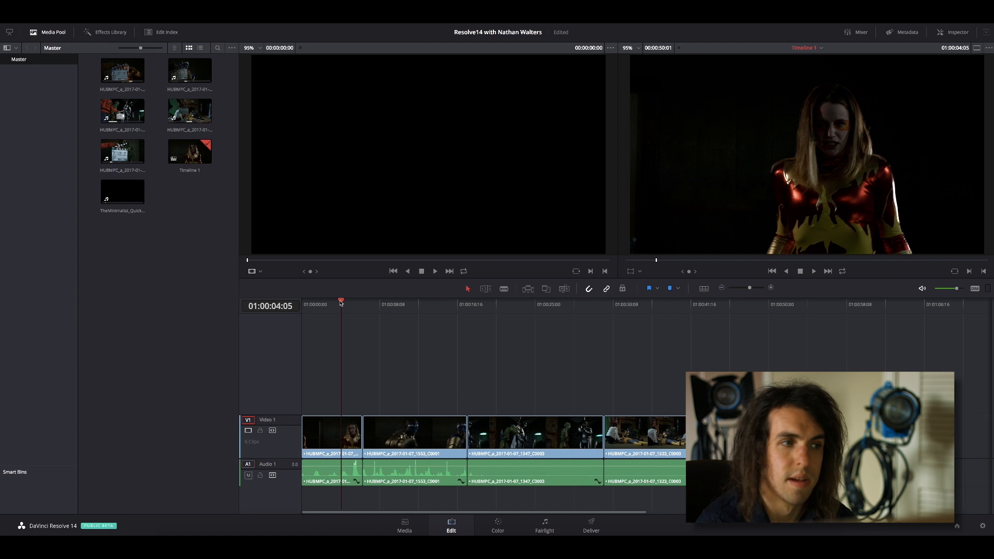
left_click_drag(340, 302, 339, 302)
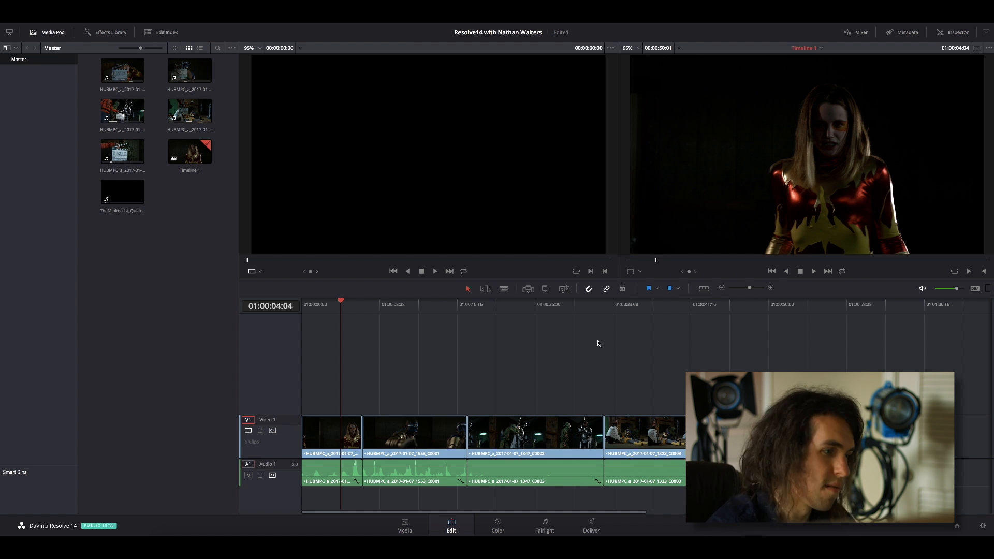
left_click(496, 306)
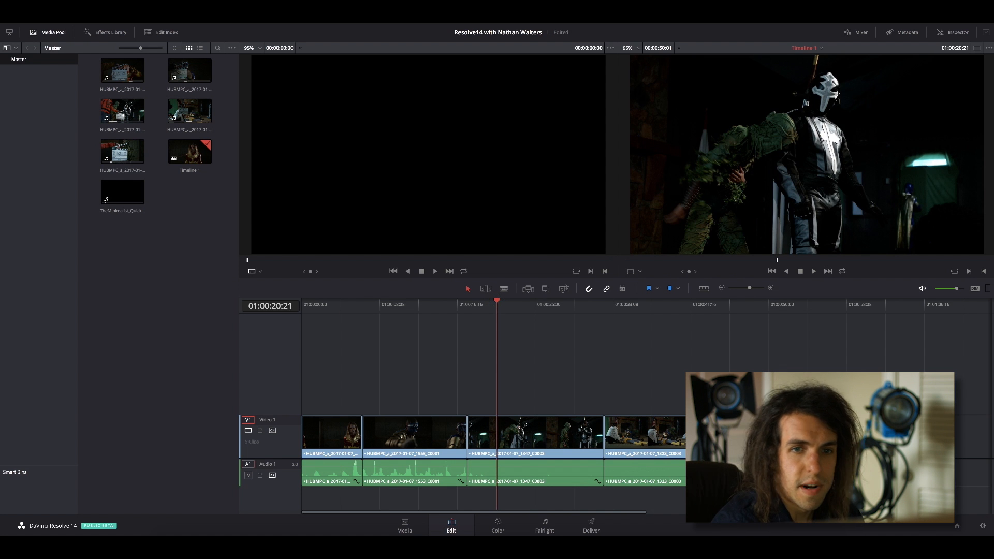